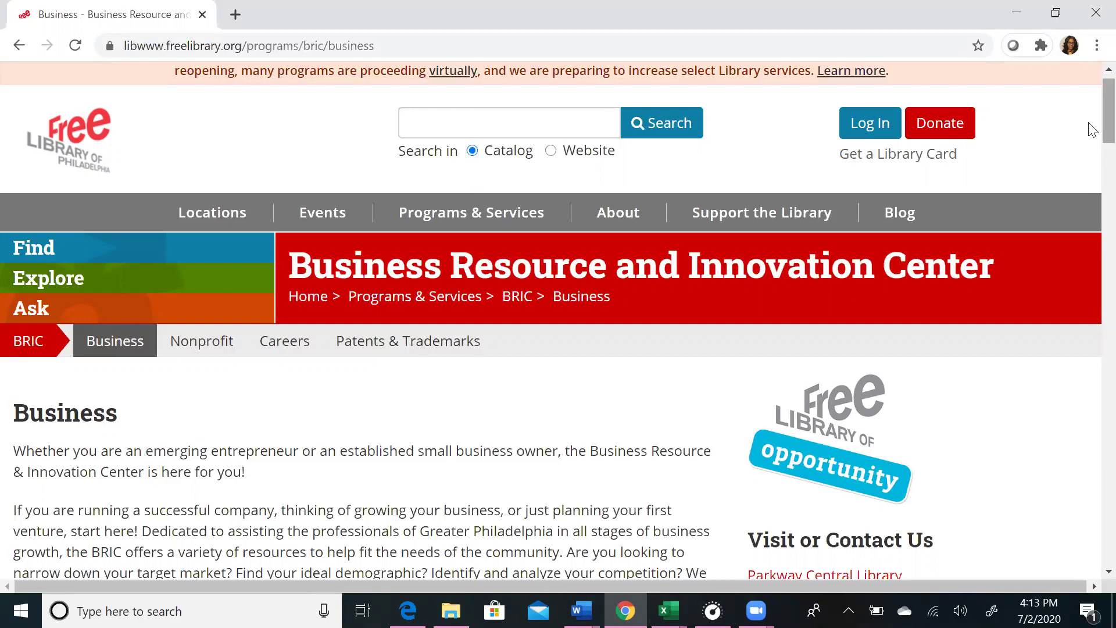
- Open the Free Library's premier business databases list and scroll down to the SimplyAnalytics entry
scroll(1090, 265, down, 4)
scroll(1090, 342, down, 20)
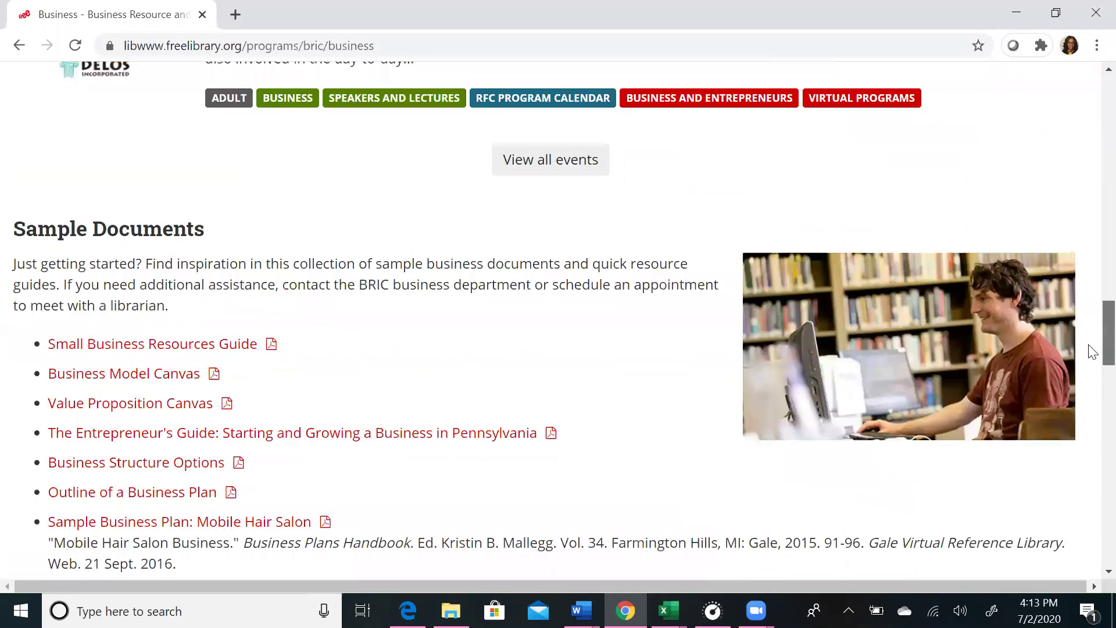
scroll(1090, 414, down, 3)
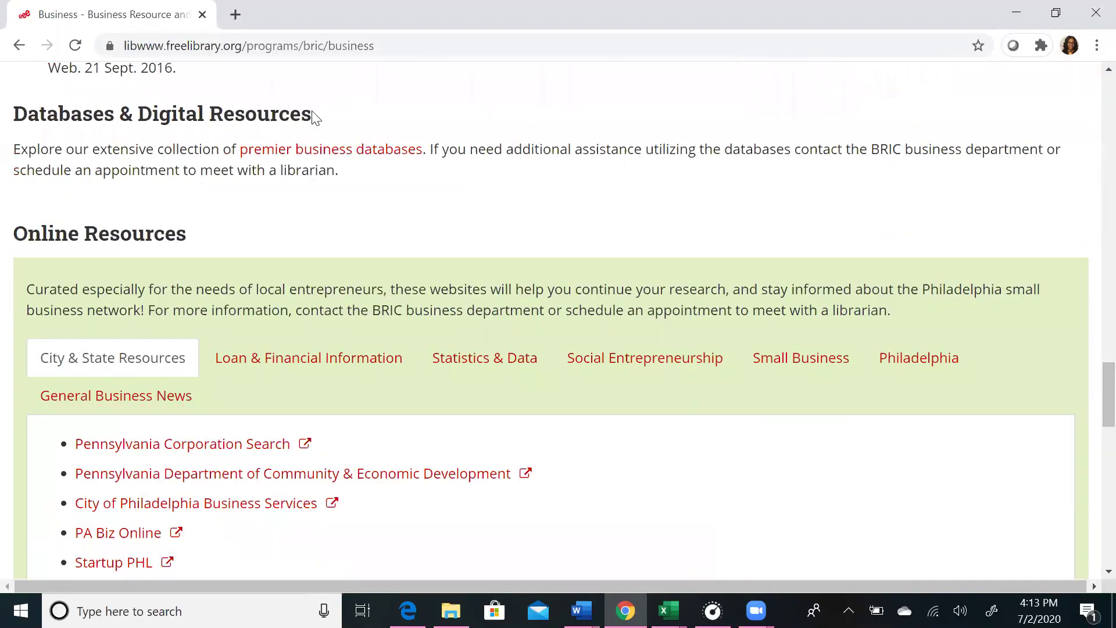
click(342, 152)
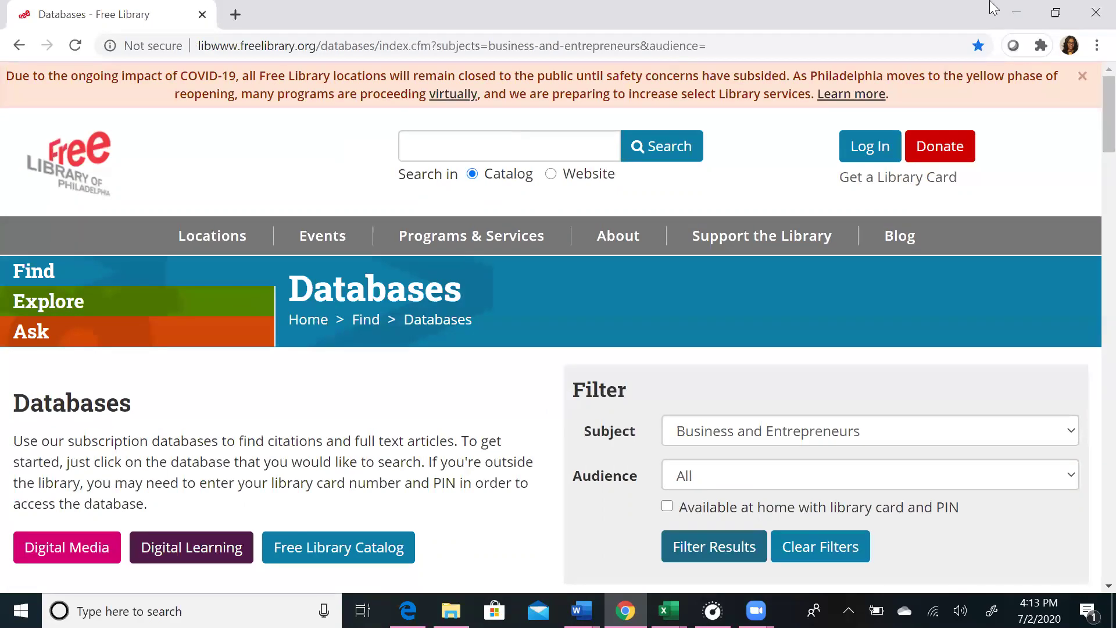
scroll(1087, 314, down, 20)
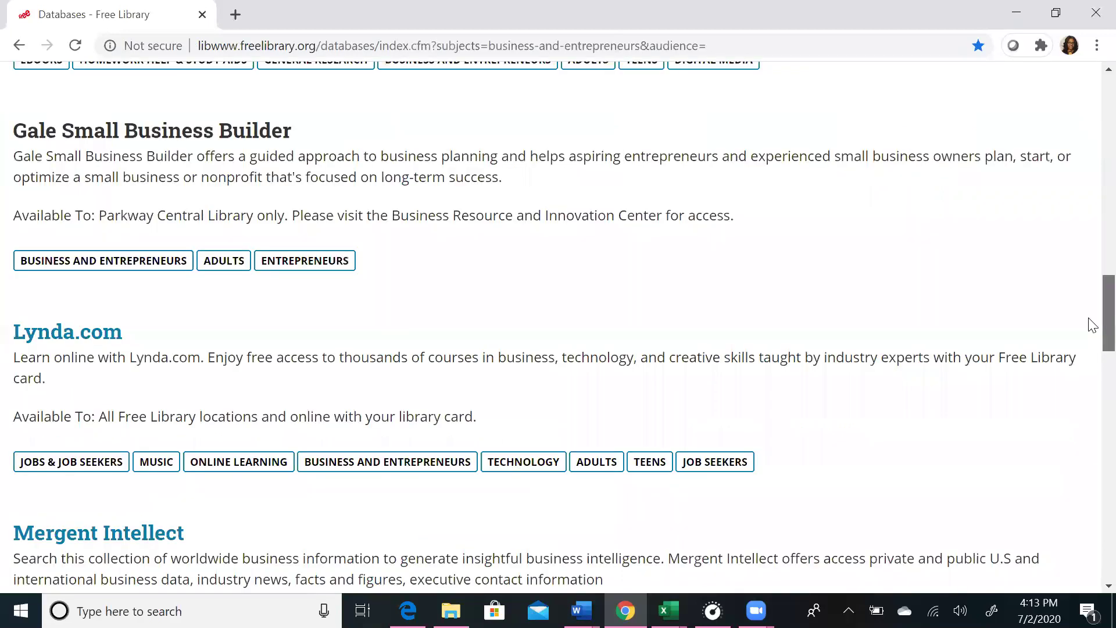
scroll(1076, 407, down, 5)
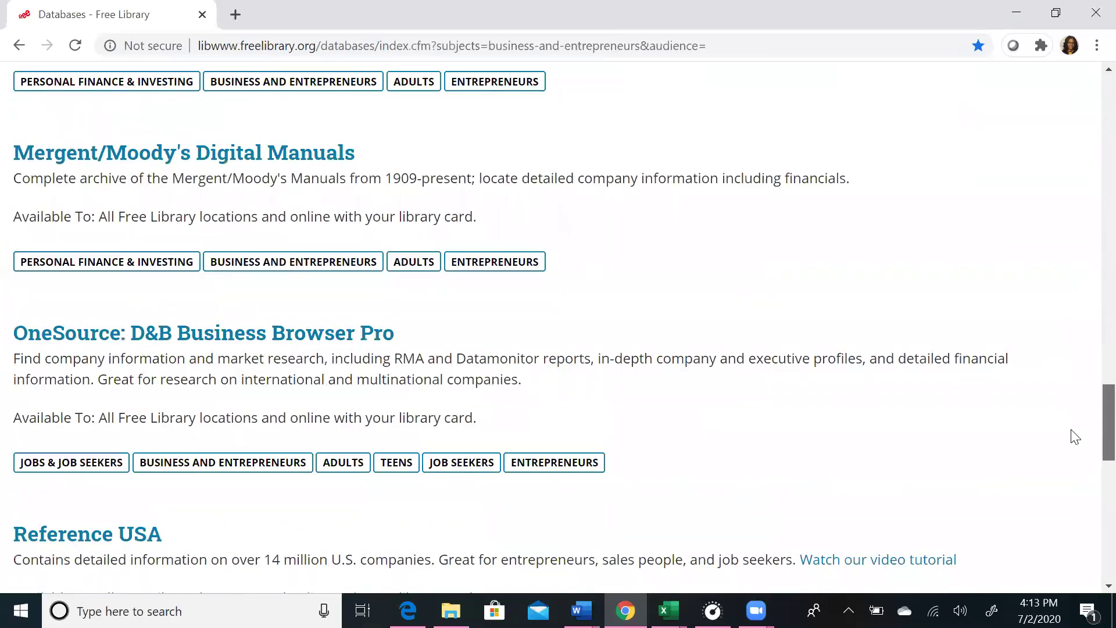
scroll(1073, 465, down, 4)
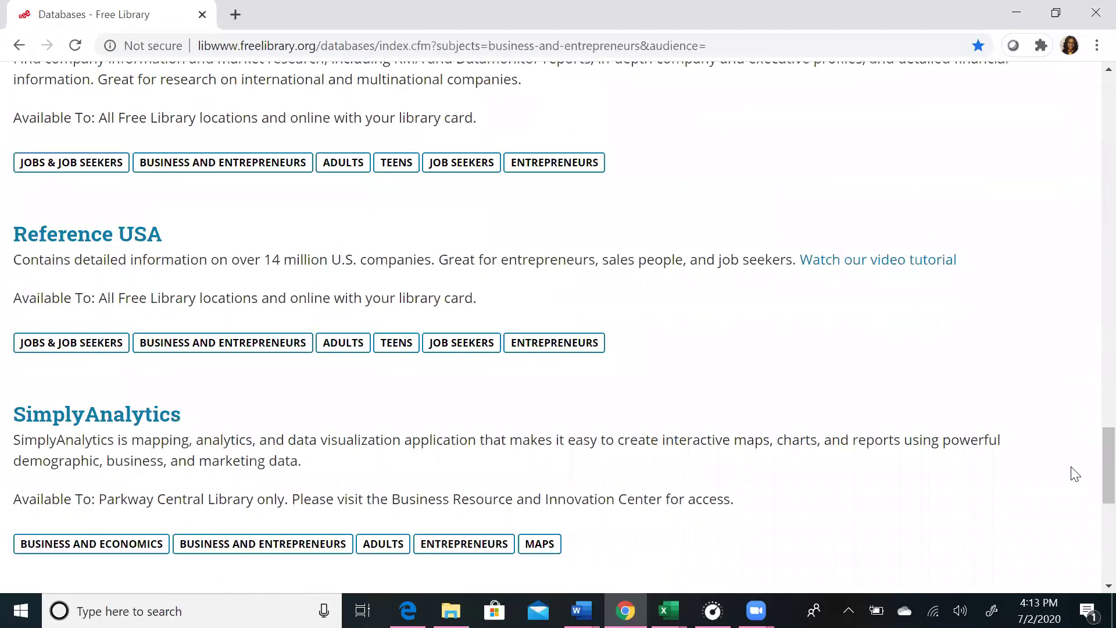
- Launch SimplyAnalytics from the library's list and sign in as a guest
click(105, 422)
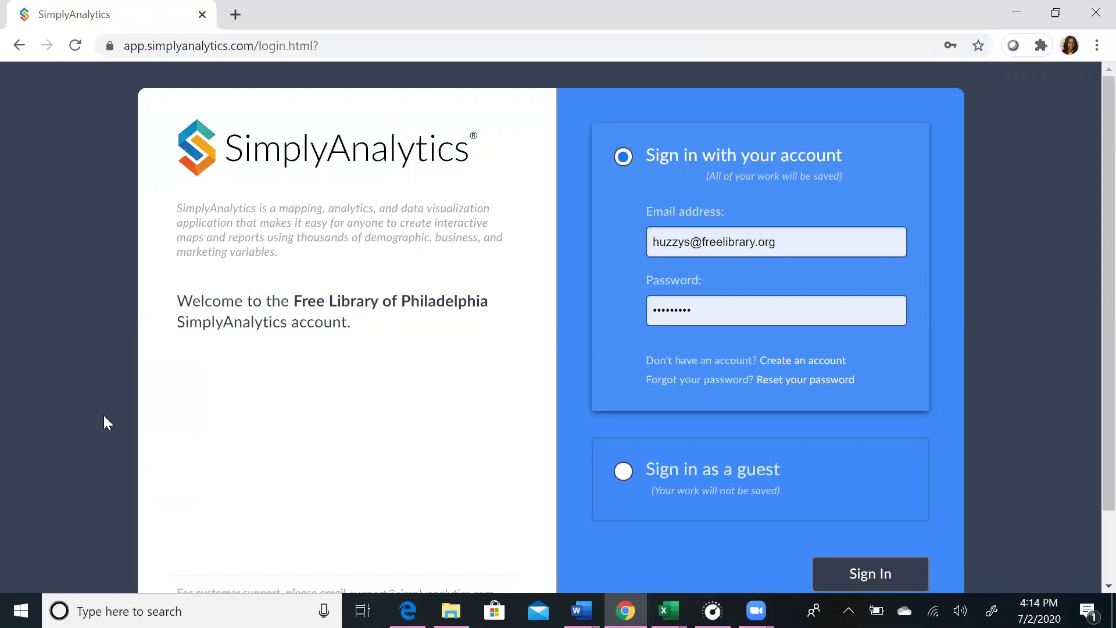
click(622, 473)
click(807, 549)
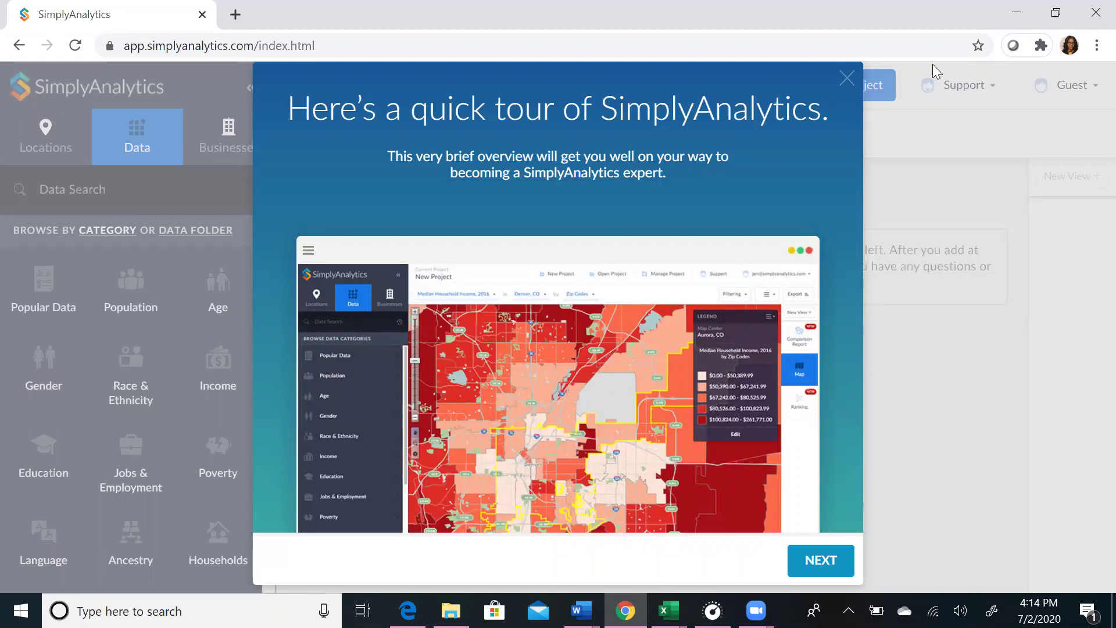
- Dismiss the quick tour and add Philadelphia, PA as the first project location
click(846, 79)
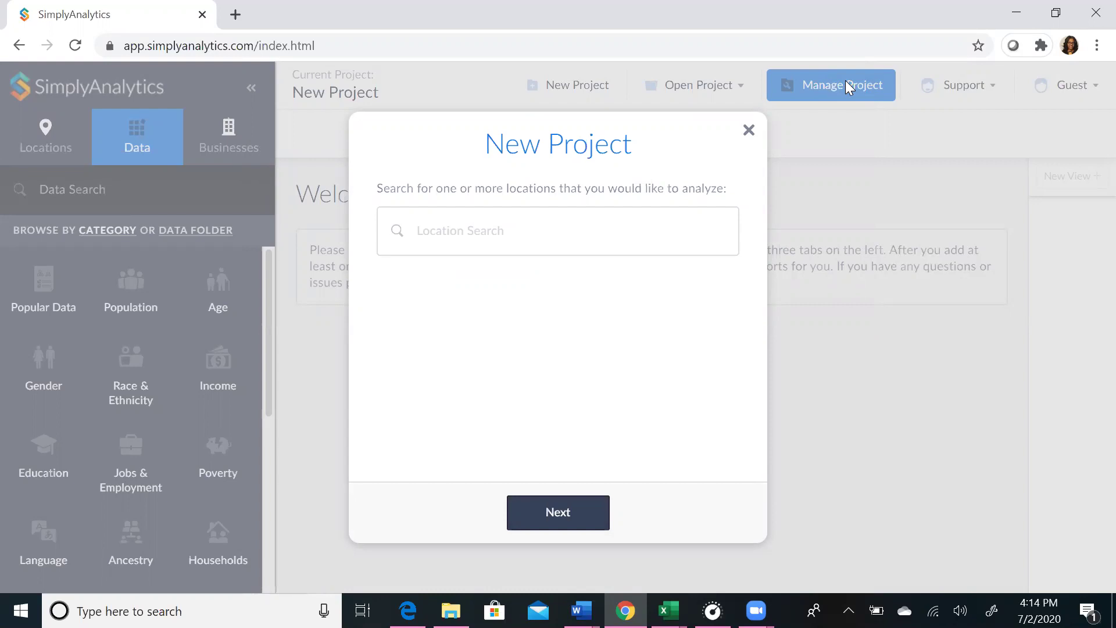
click(501, 231)
text(philadeph)
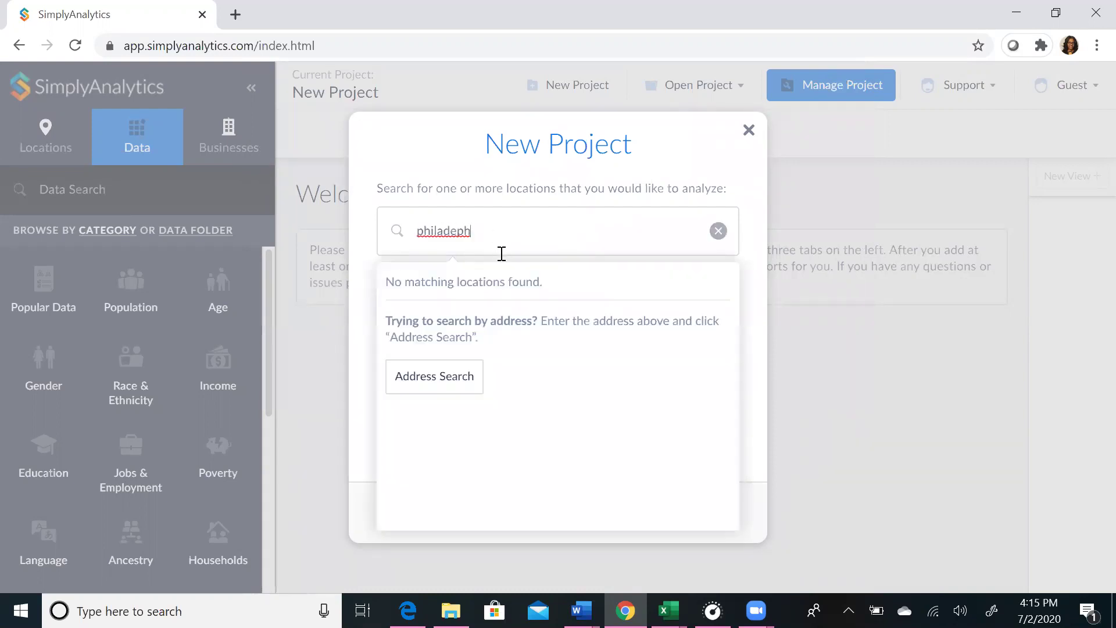
key(BackSpace)
key(BackSpace)
key(BackSpace)
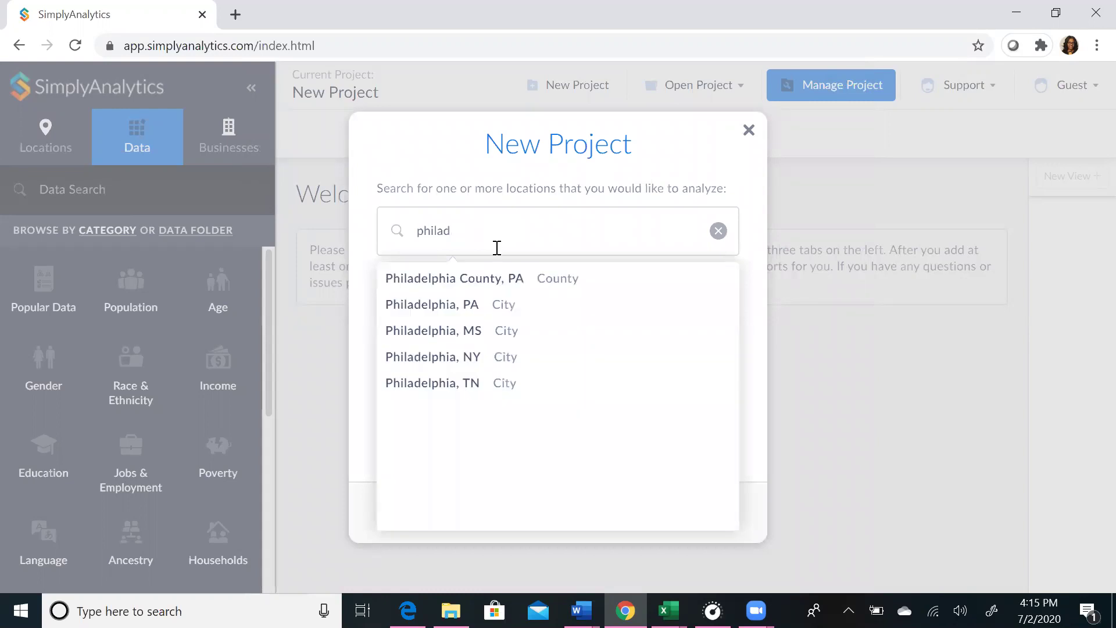
click(472, 305)
- Add zip codes 19145 and 19146 as locations and continue to seed variables
click(475, 235)
text(19)
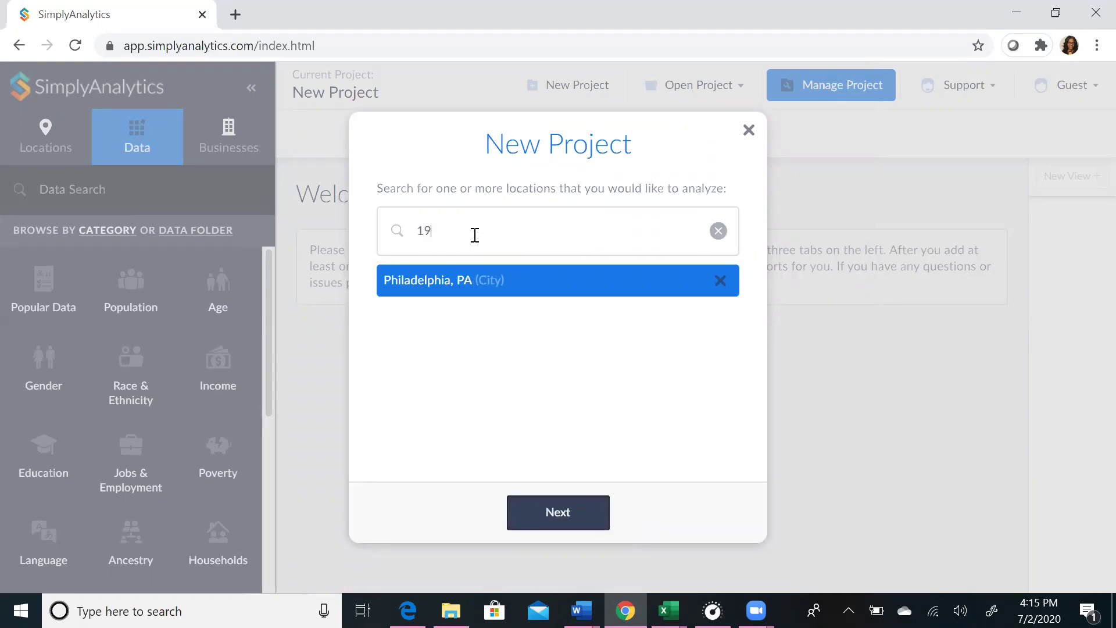
text(145)
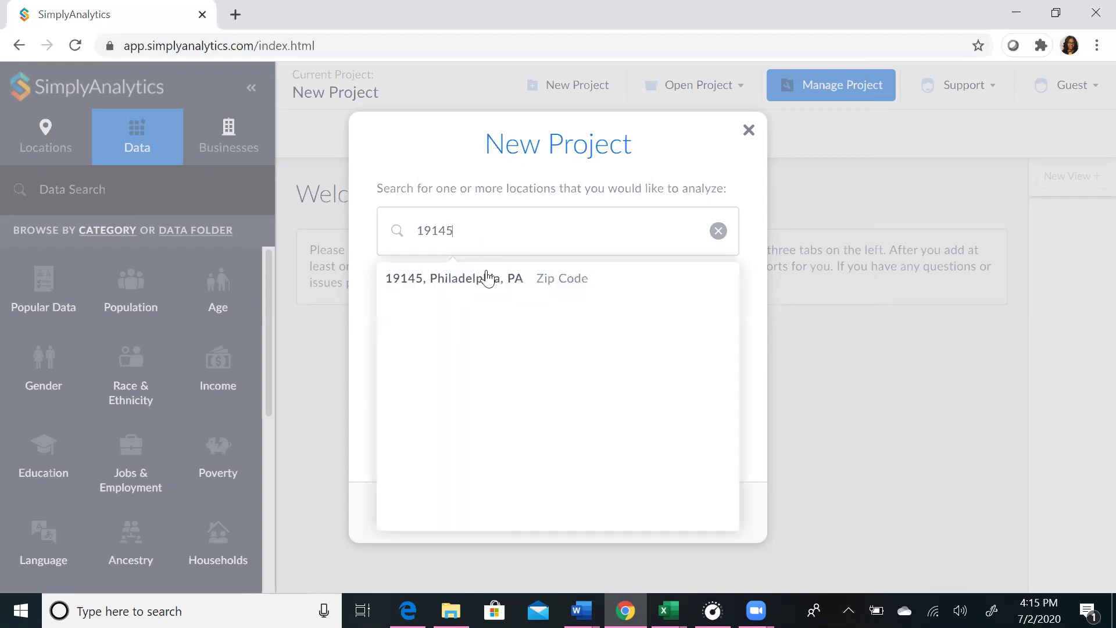
click(487, 278)
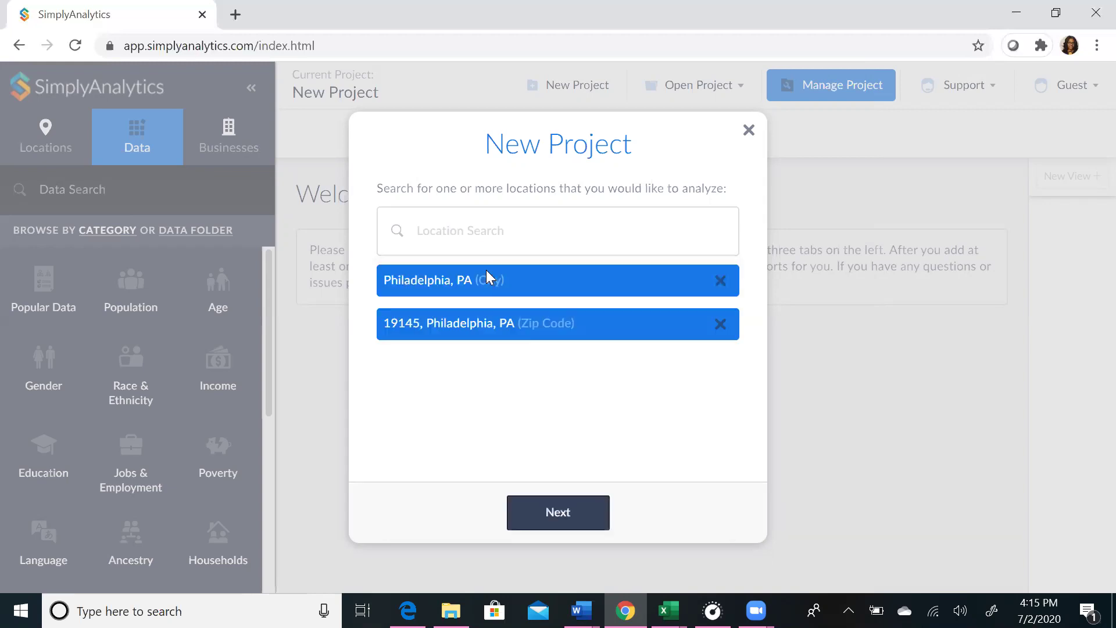
click(478, 231)
text(19146)
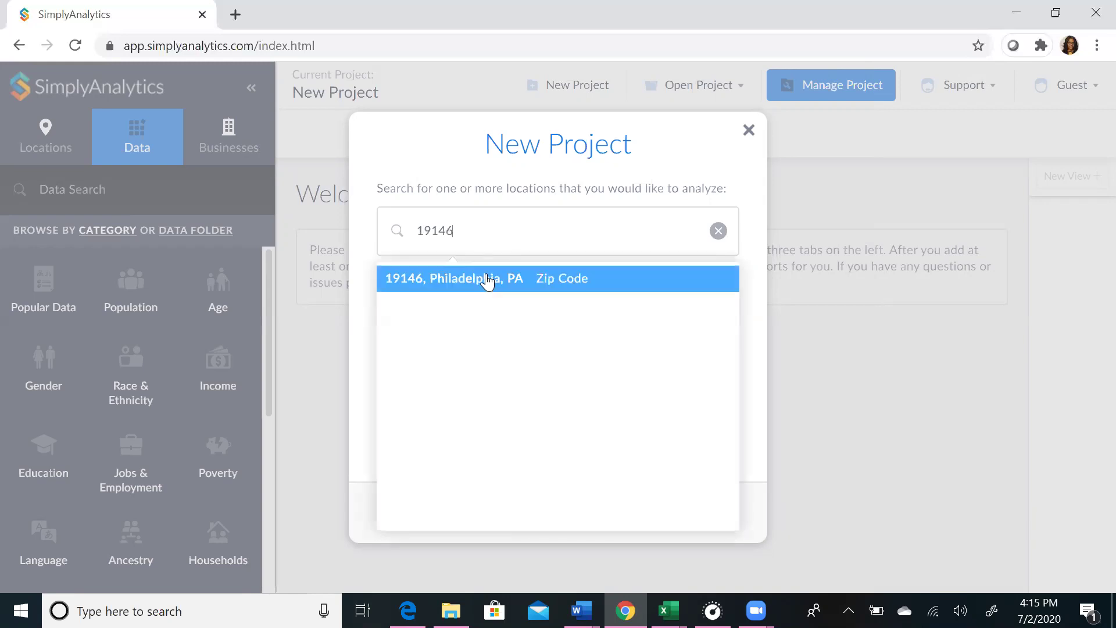
click(487, 279)
click(548, 508)
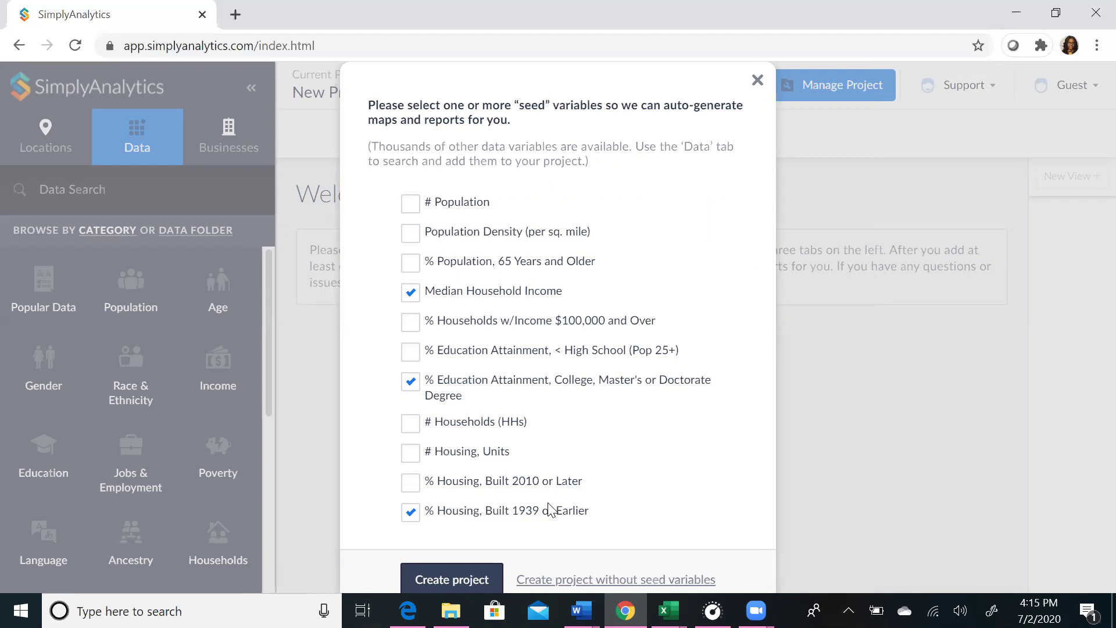
- Uncheck '% Housing, Built 1939 or Earlier', keep income and college attainment, and create the project
click(409, 520)
click(437, 573)
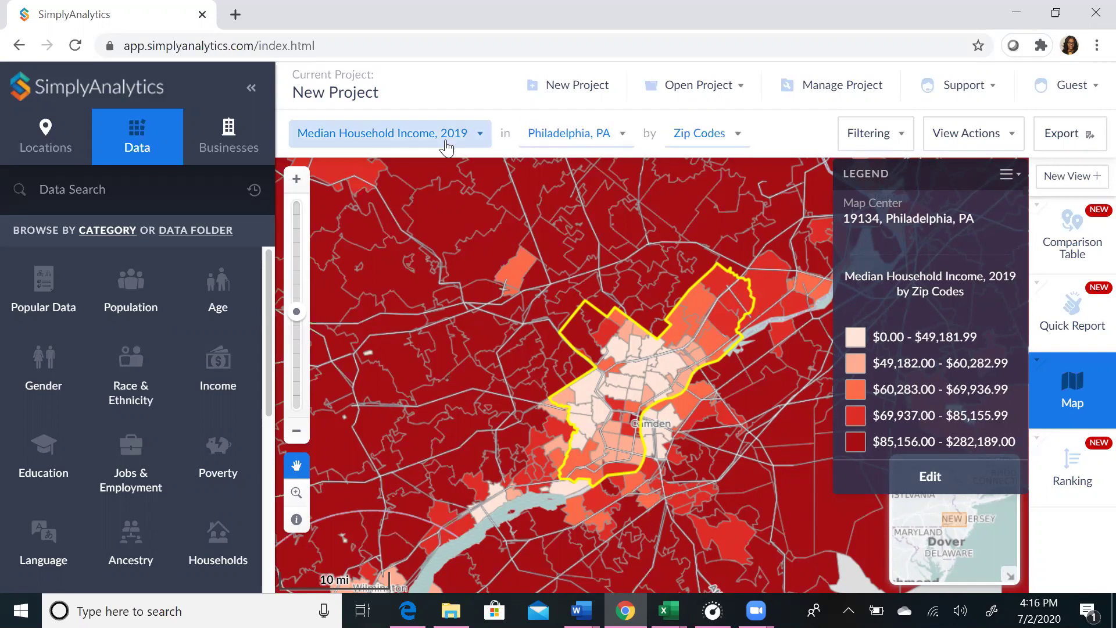
click(478, 138)
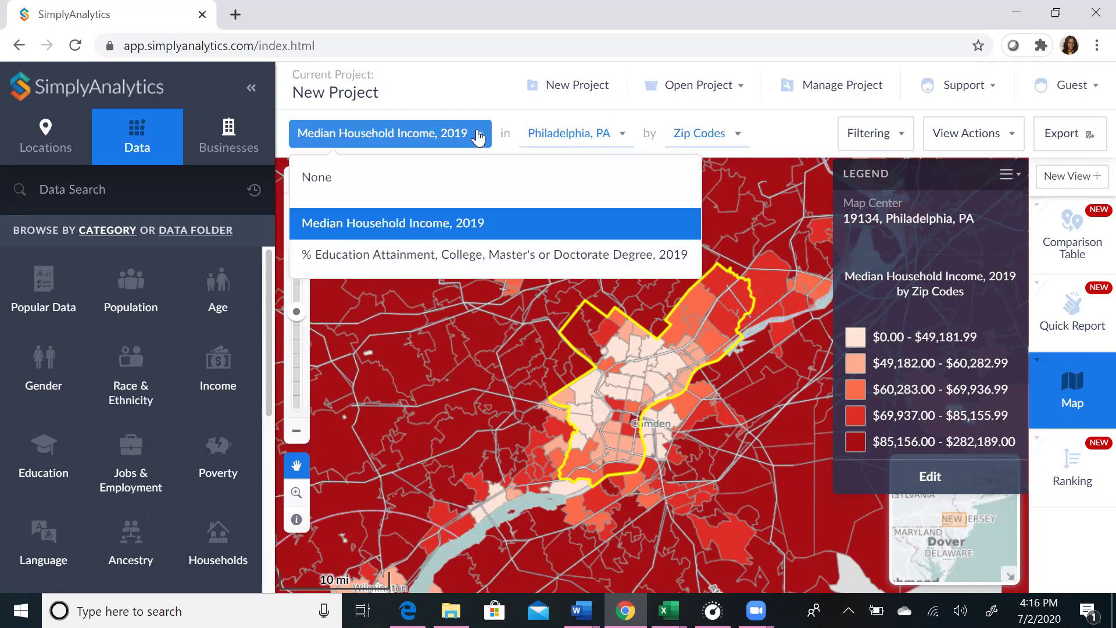
click(627, 136)
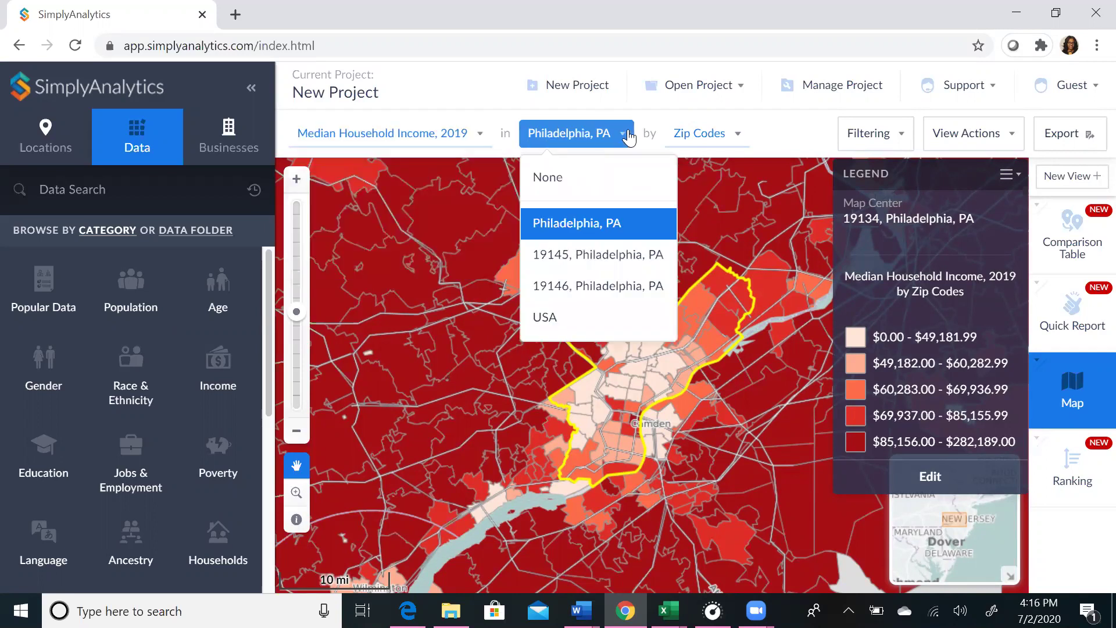
click(739, 137)
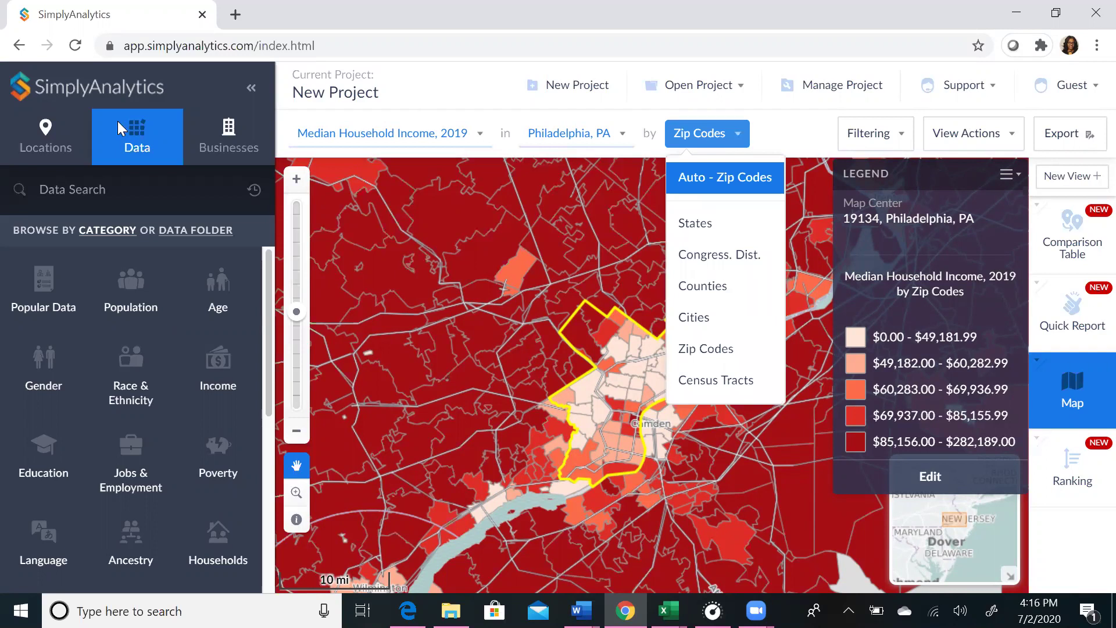
click(120, 192)
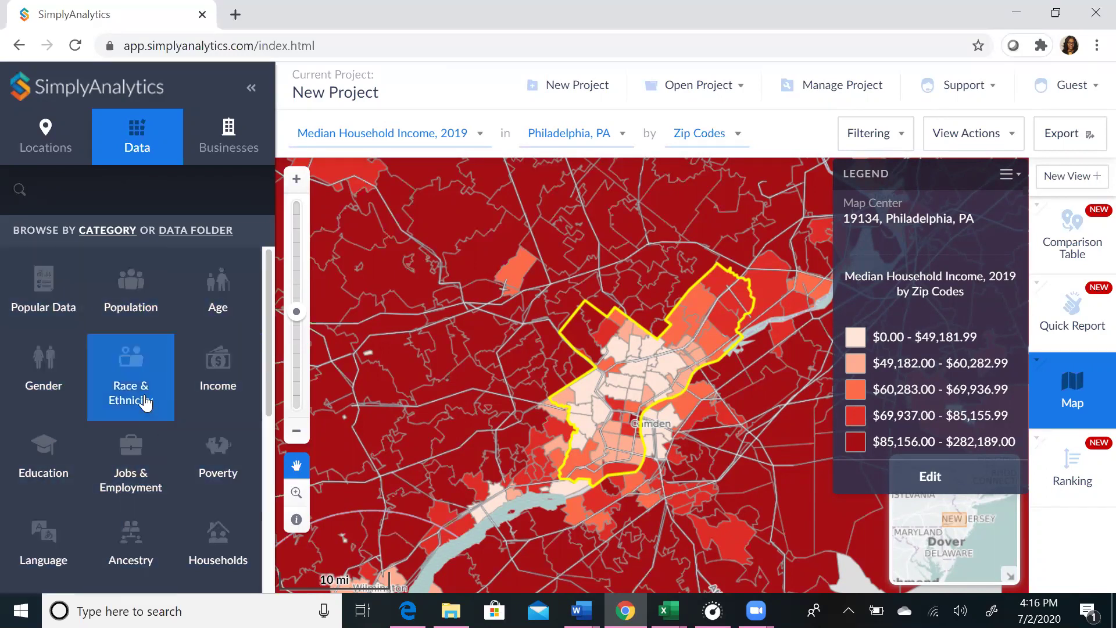
- Search the data variables for 'eDUCATION' and look through the results
click(108, 191)
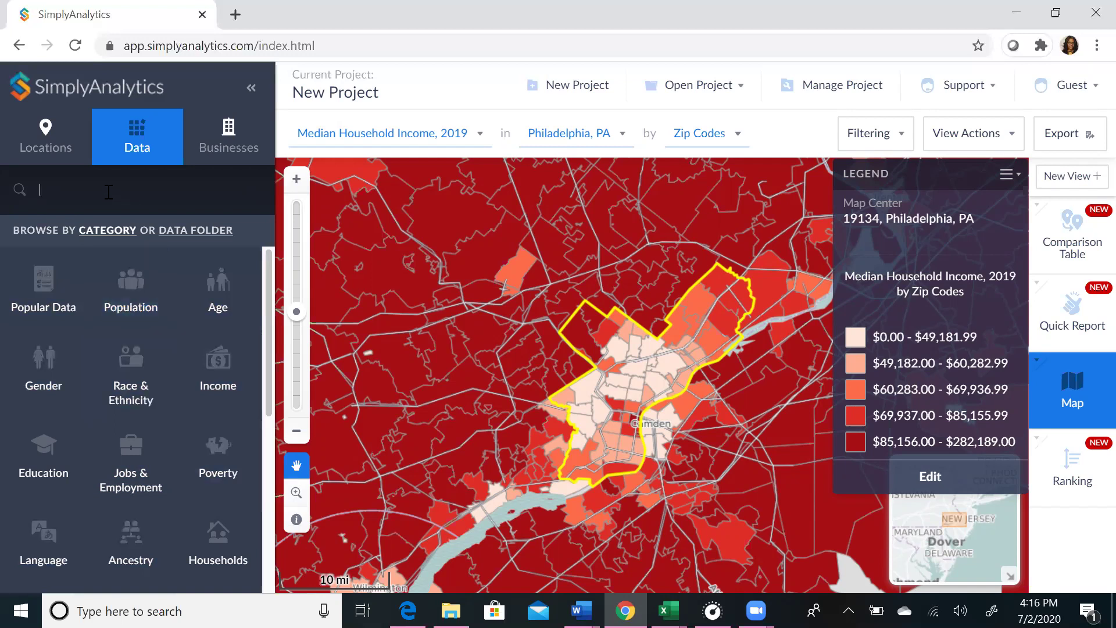
text(eDUCATION)
key(Return)
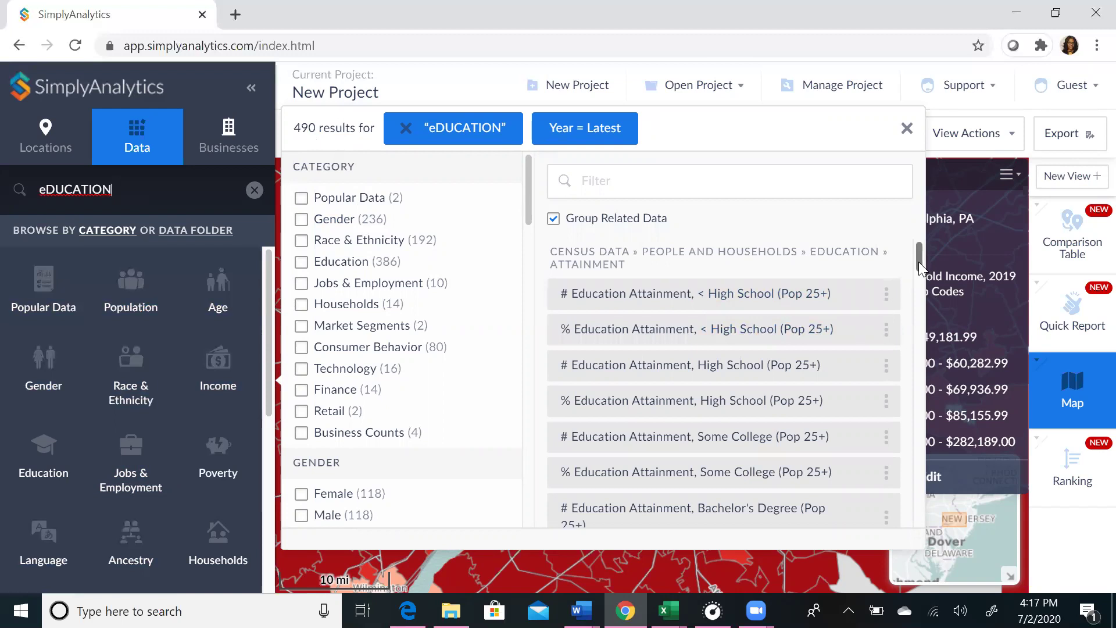
scroll(920, 290, down, 3)
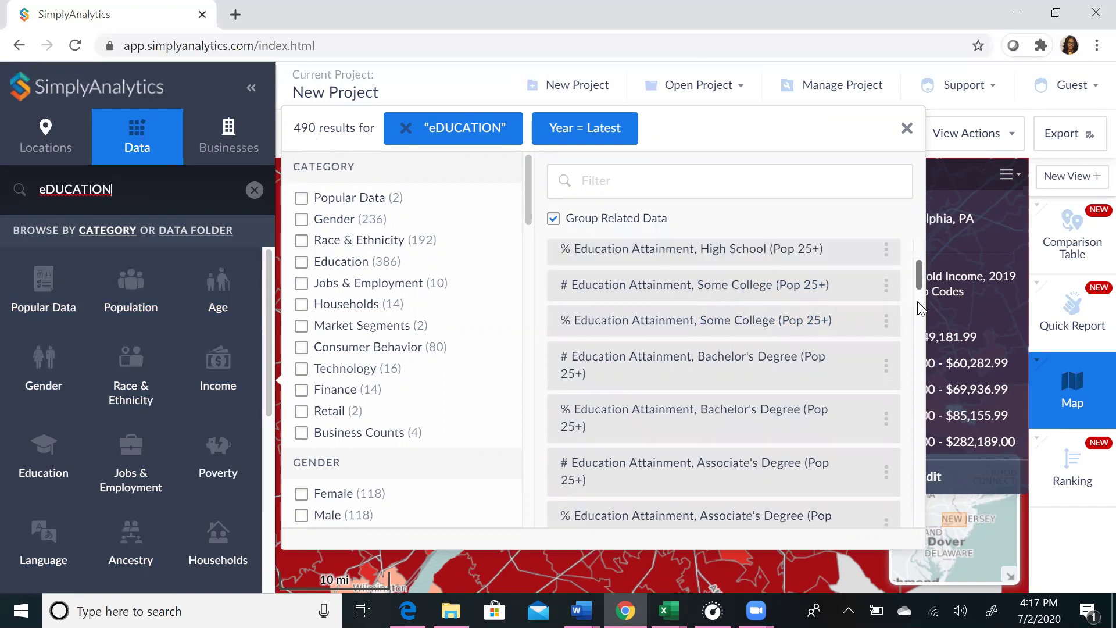
scroll(926, 329, down, 4)
scroll(923, 284, up, 7)
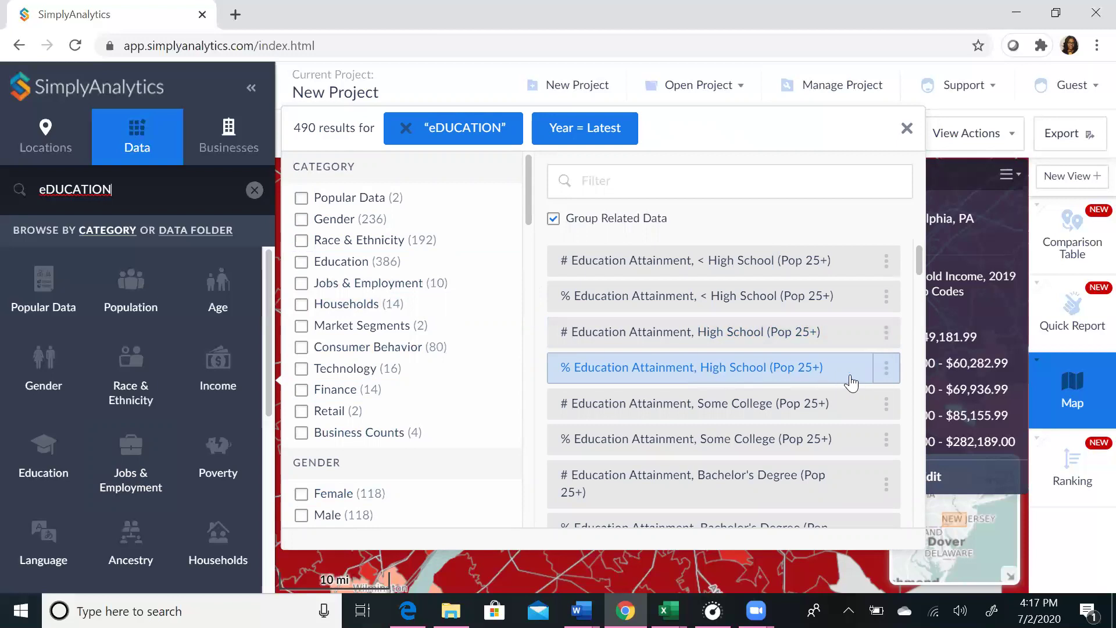
- Add % Education Attainment, High School (Pop 25+) to favorites and map it
click(885, 368)
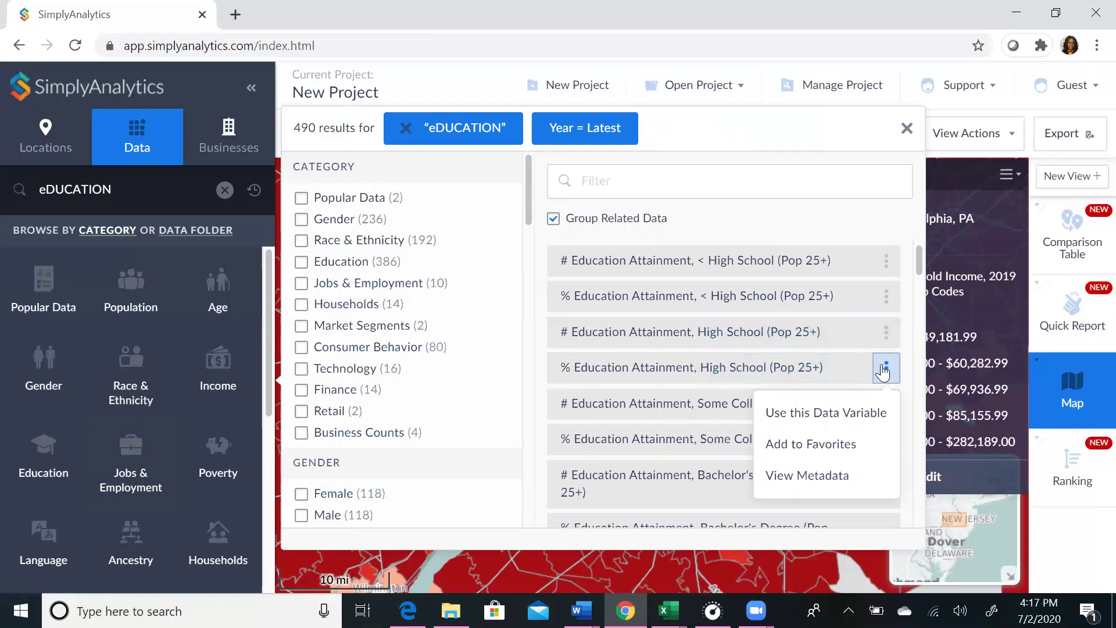
right_click(858, 443)
click(822, 447)
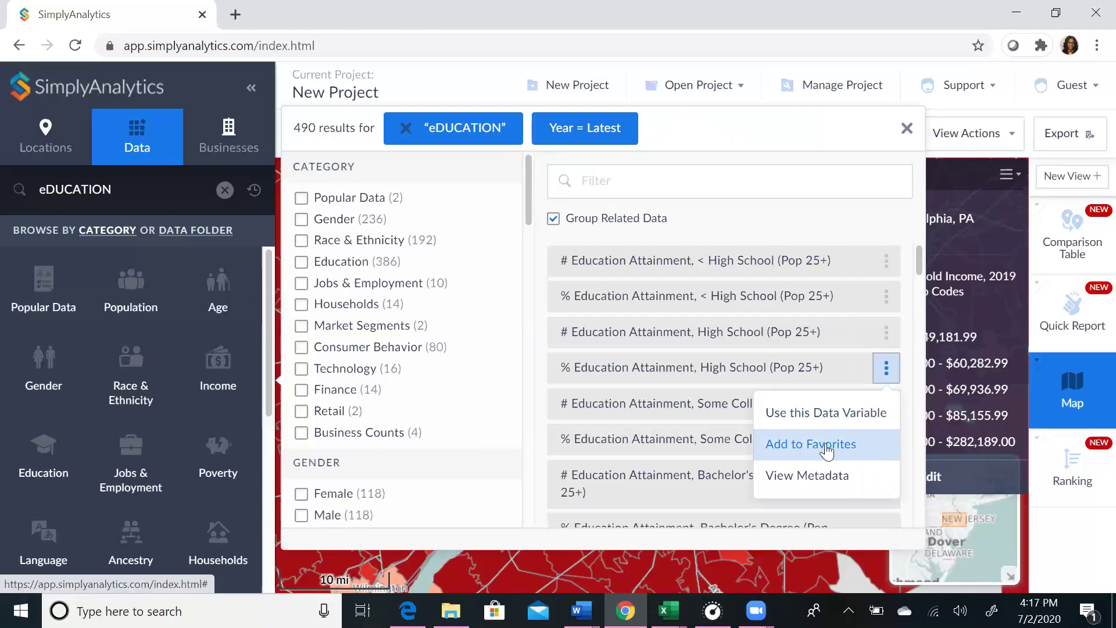
click(823, 446)
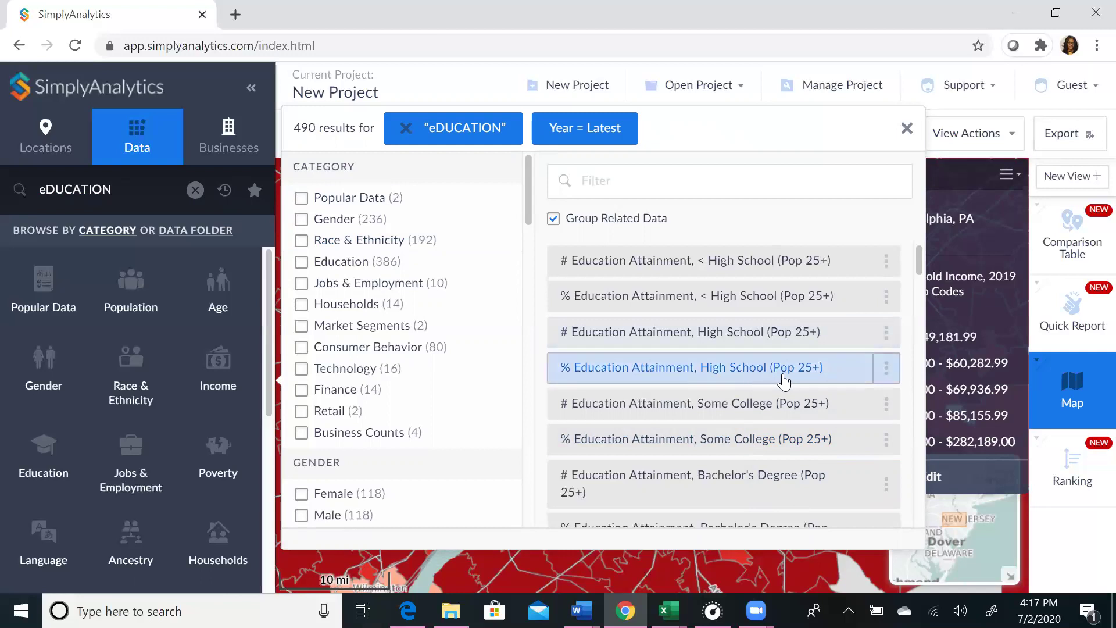
click(887, 371)
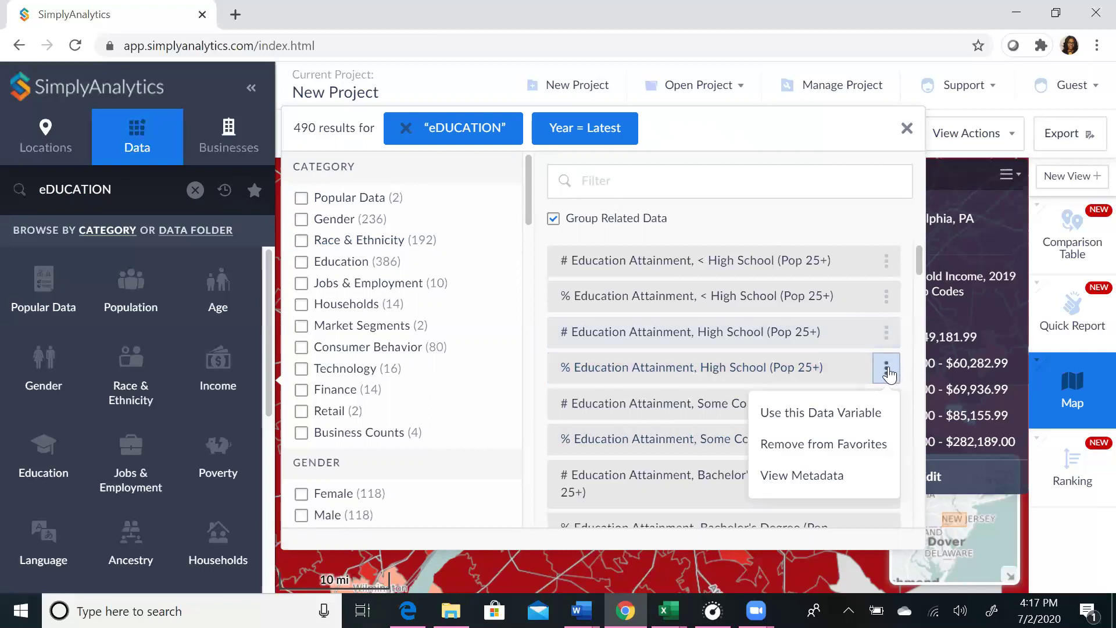
click(830, 416)
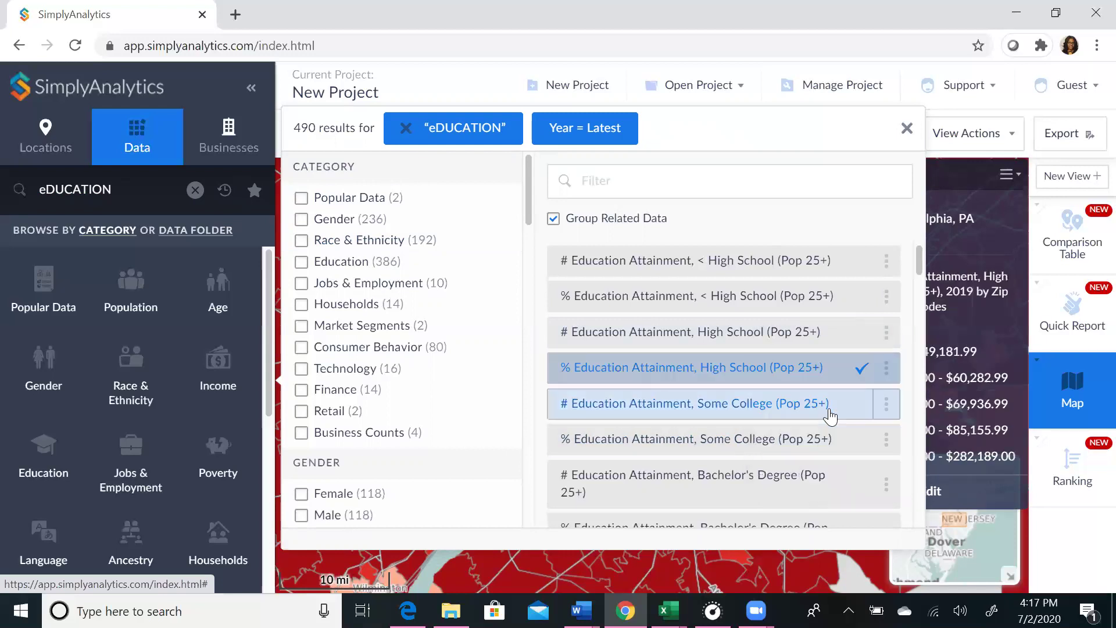
- Map high school attainment for ZIP 19145, Philadelphia, PA, then show the Comparison Table
click(907, 127)
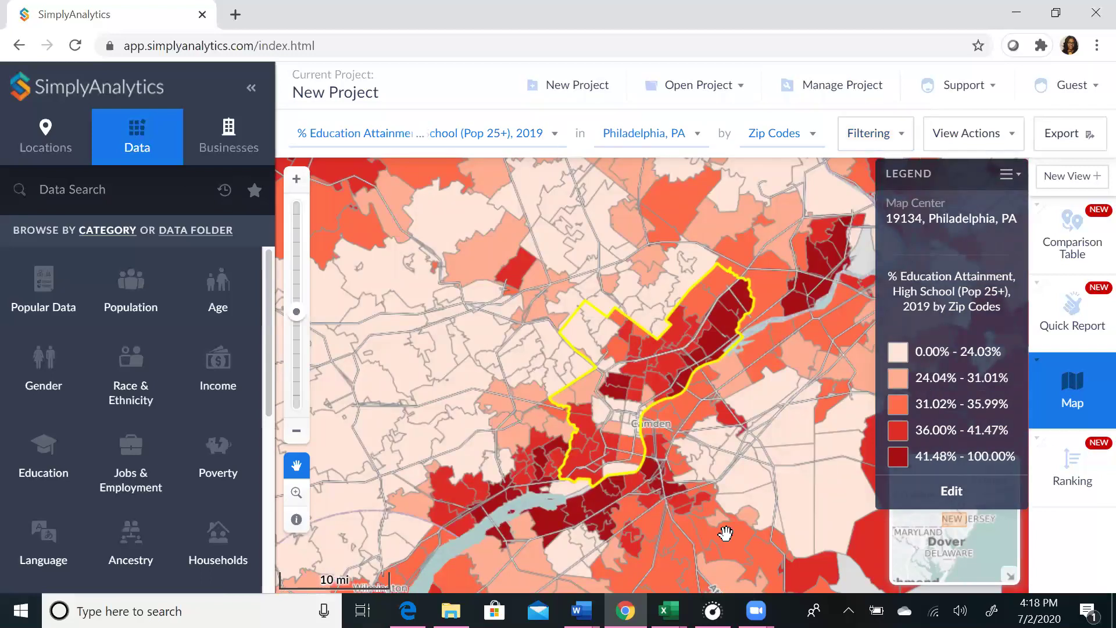
click(556, 140)
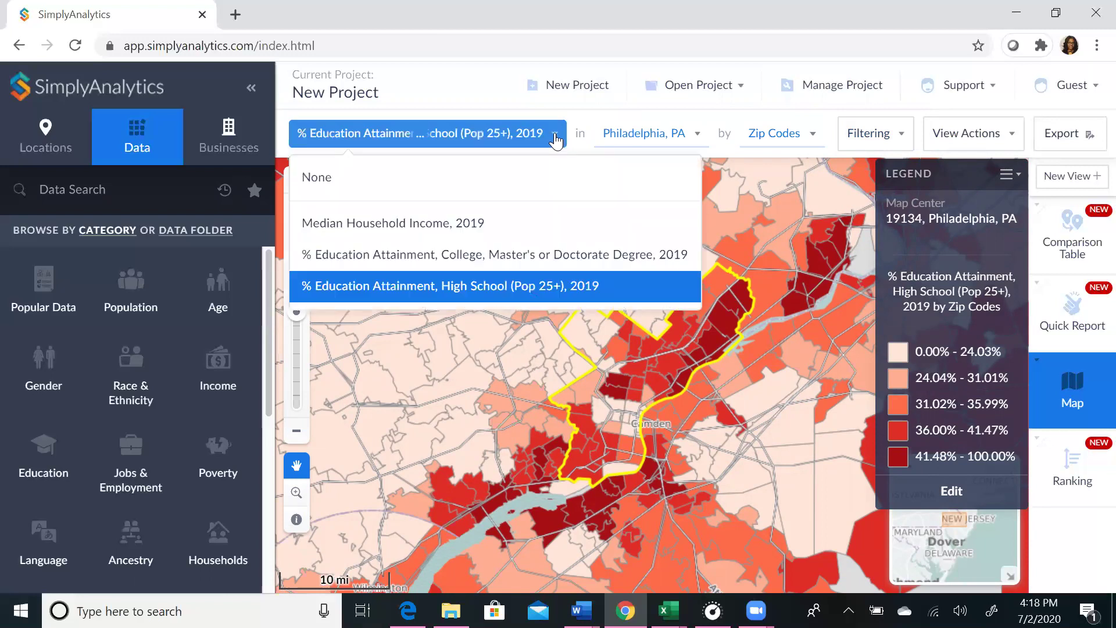
click(437, 286)
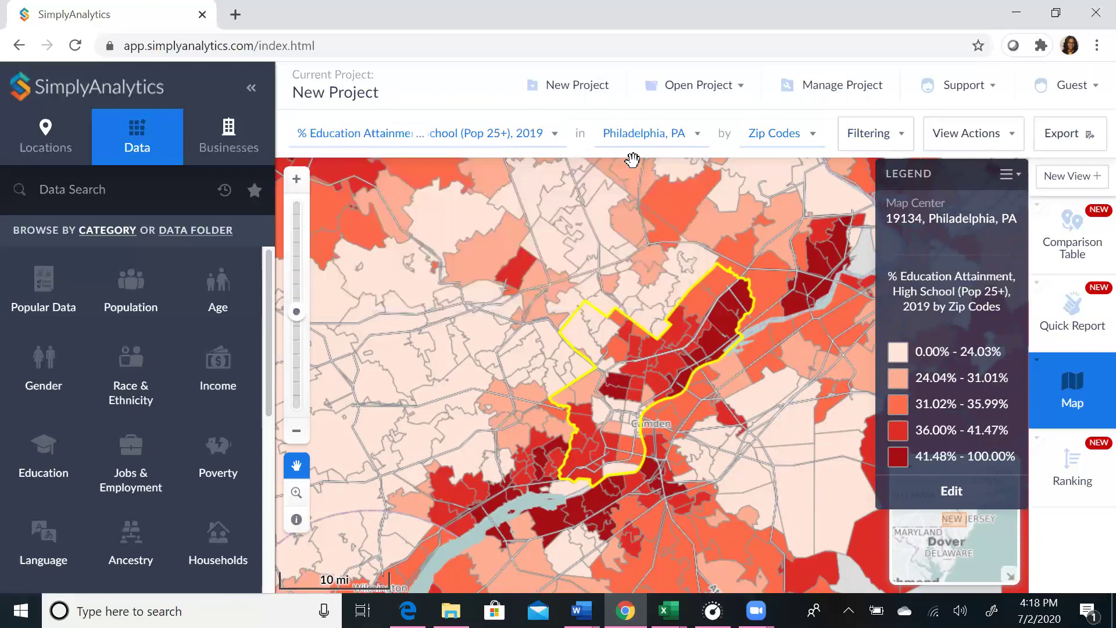
click(701, 140)
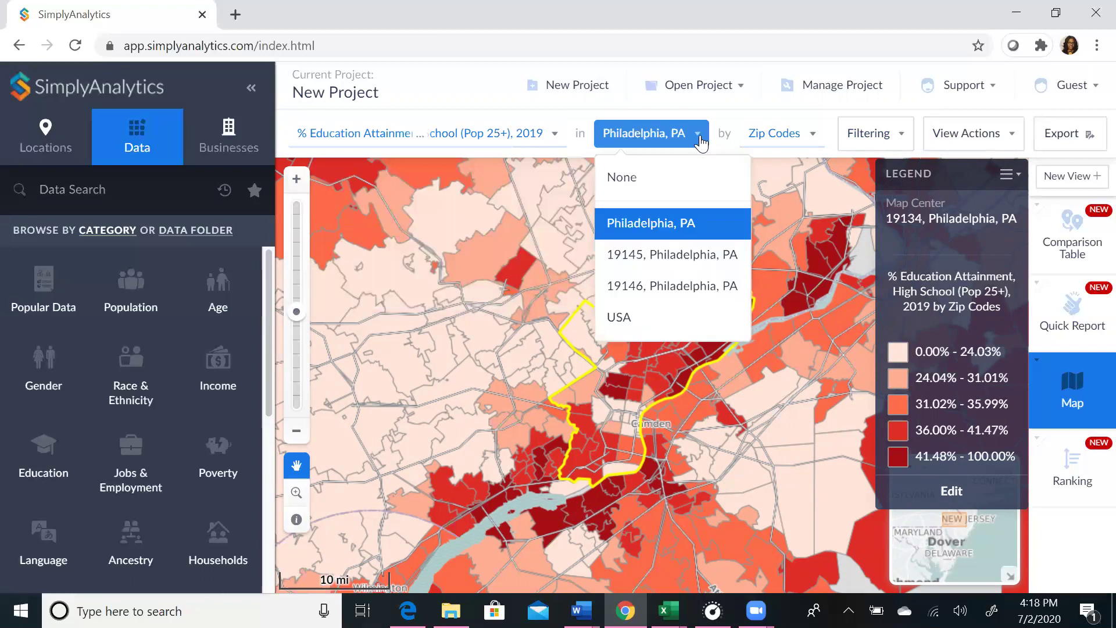
click(654, 251)
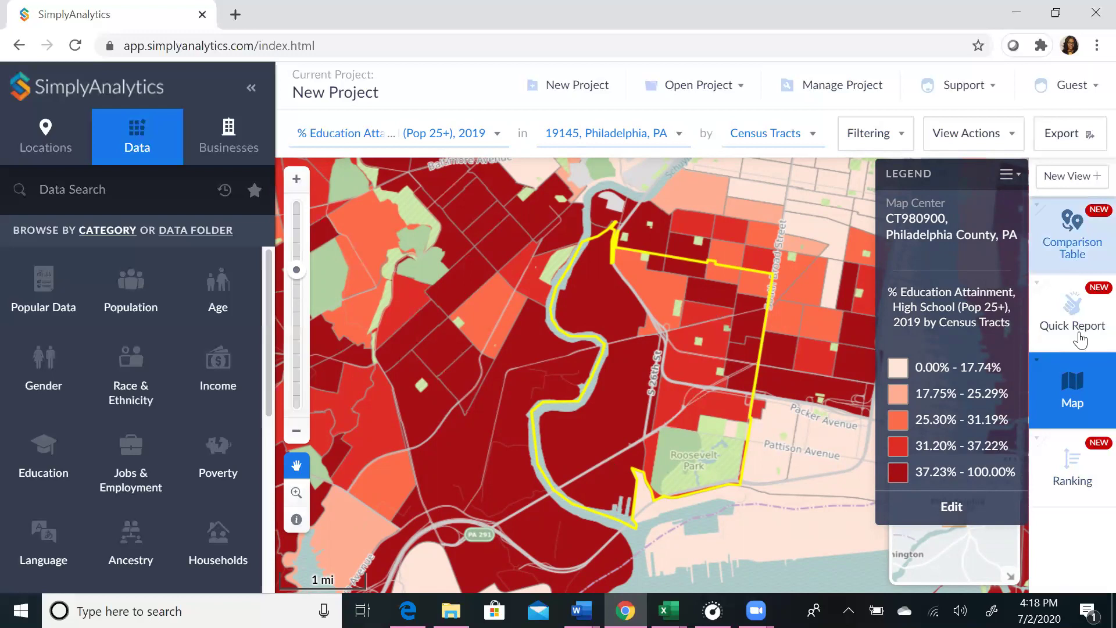
click(1068, 251)
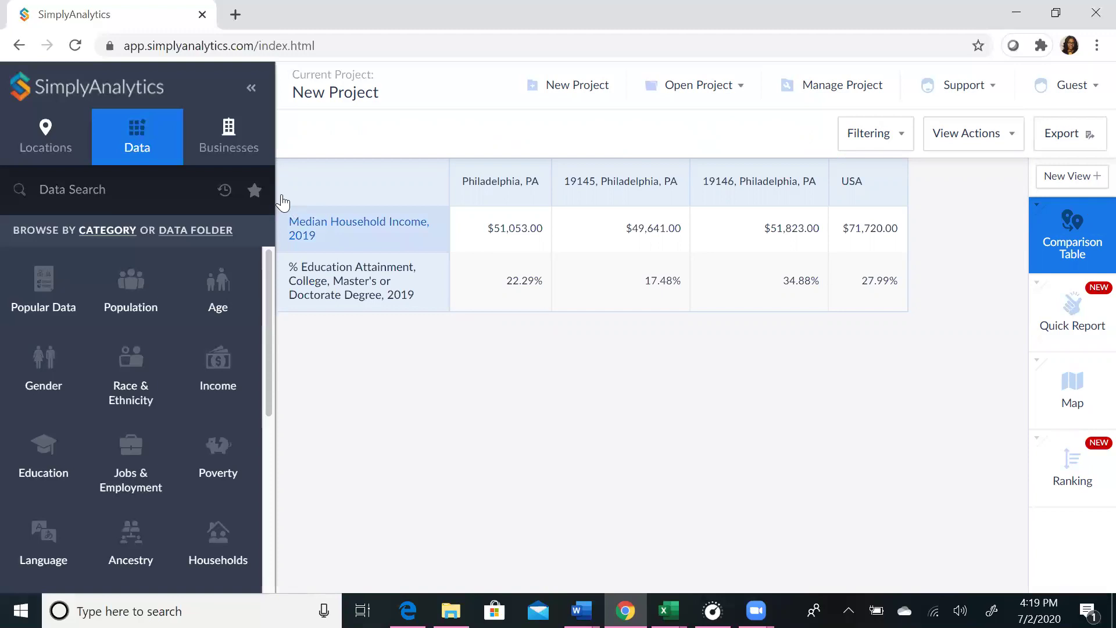
- Add the favorite high school attainment row and move the Philadelphia, PA column after 19146
click(254, 191)
click(198, 272)
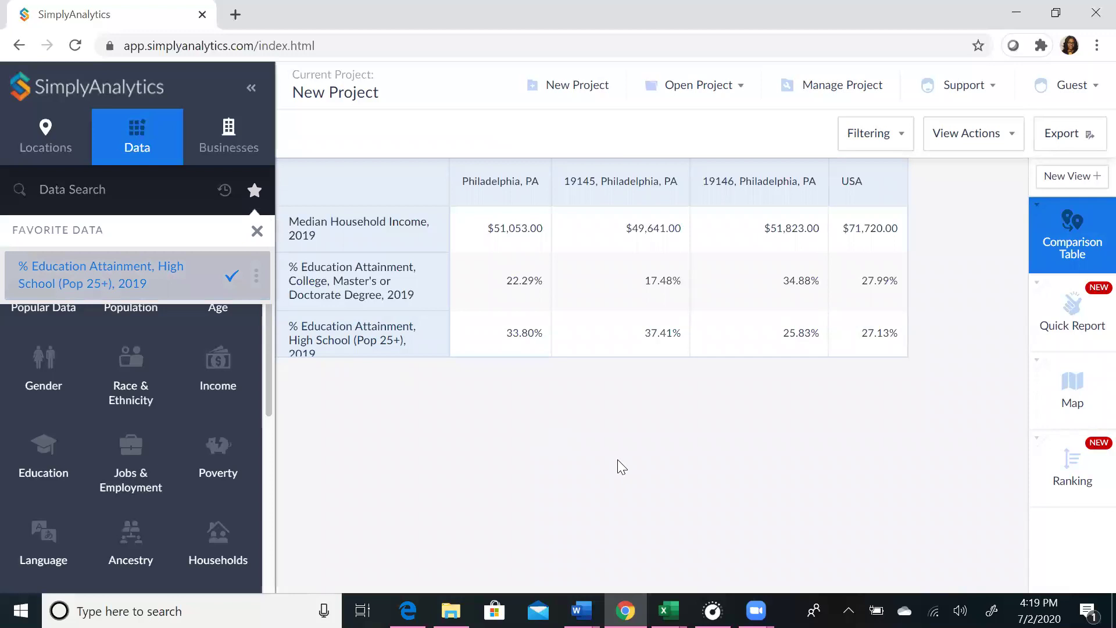
mouse_move(360, 336)
mouse_down()
mouse_move(361, 267)
mouse_move(351, 323)
mouse_up()
drag(501, 183, 779, 182)
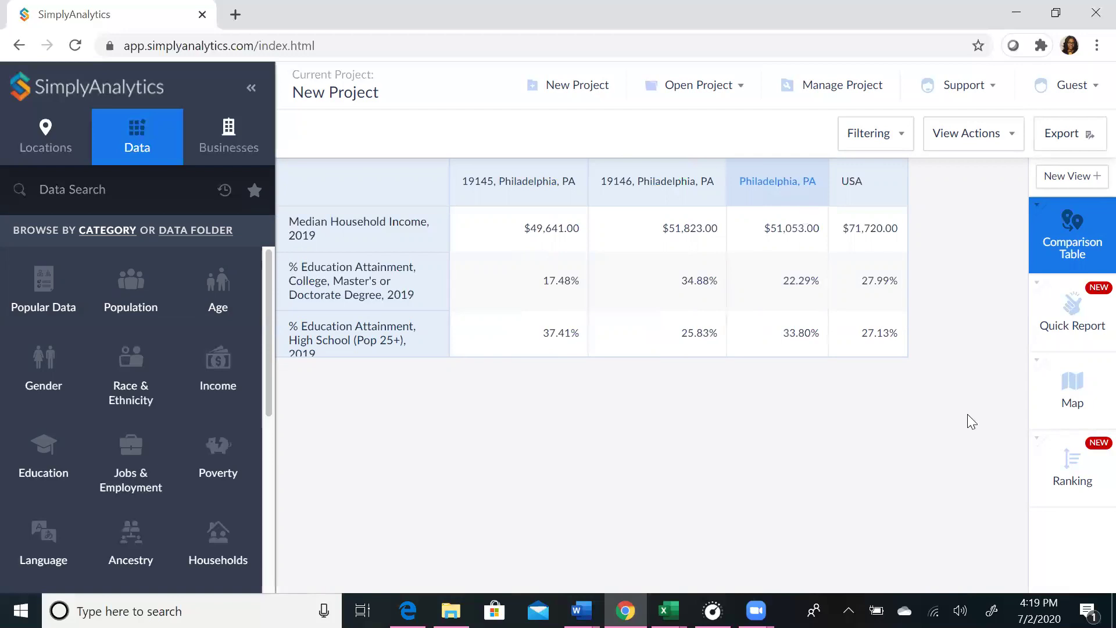
right_click(1071, 470)
- Rank Philadelphia zip codes by Median Household Income, 2019 and inspect the college attainment column options
click(1061, 489)
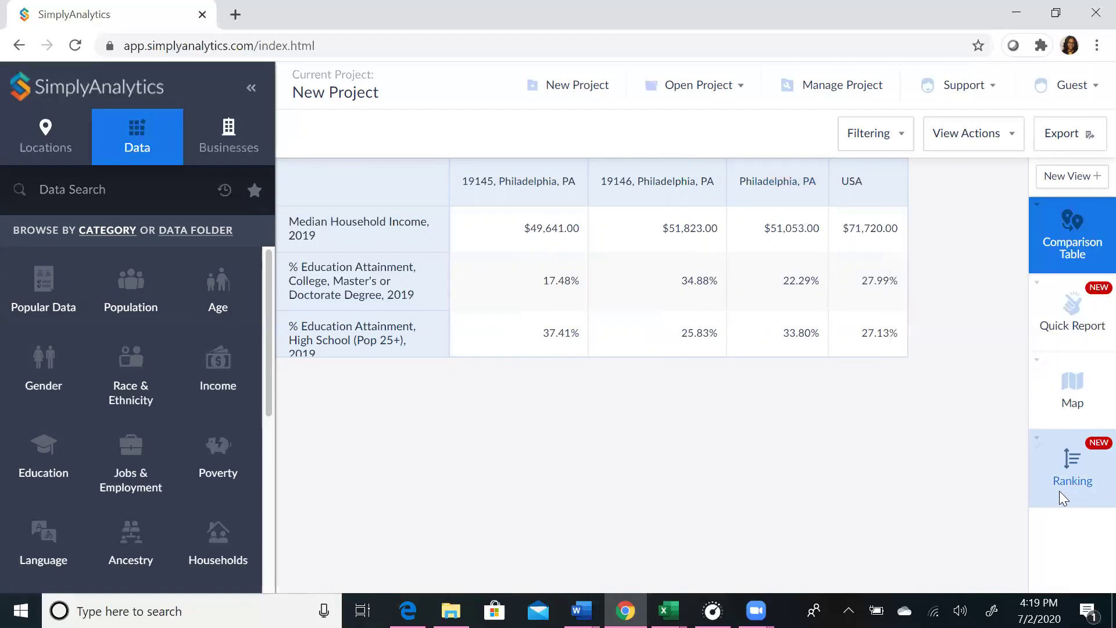
click(1060, 490)
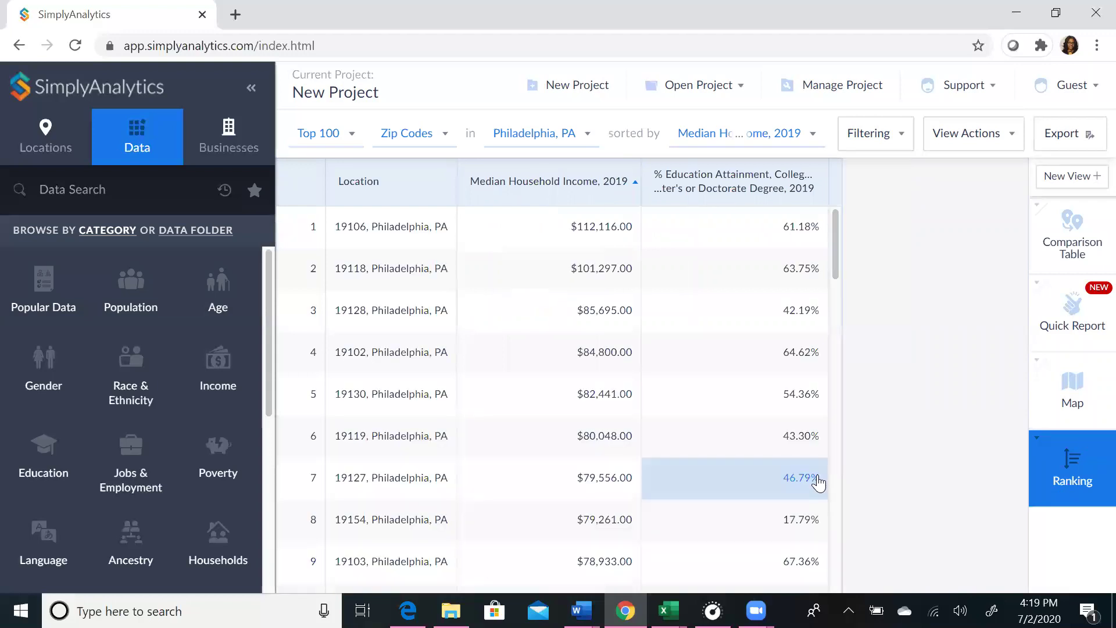
click(530, 201)
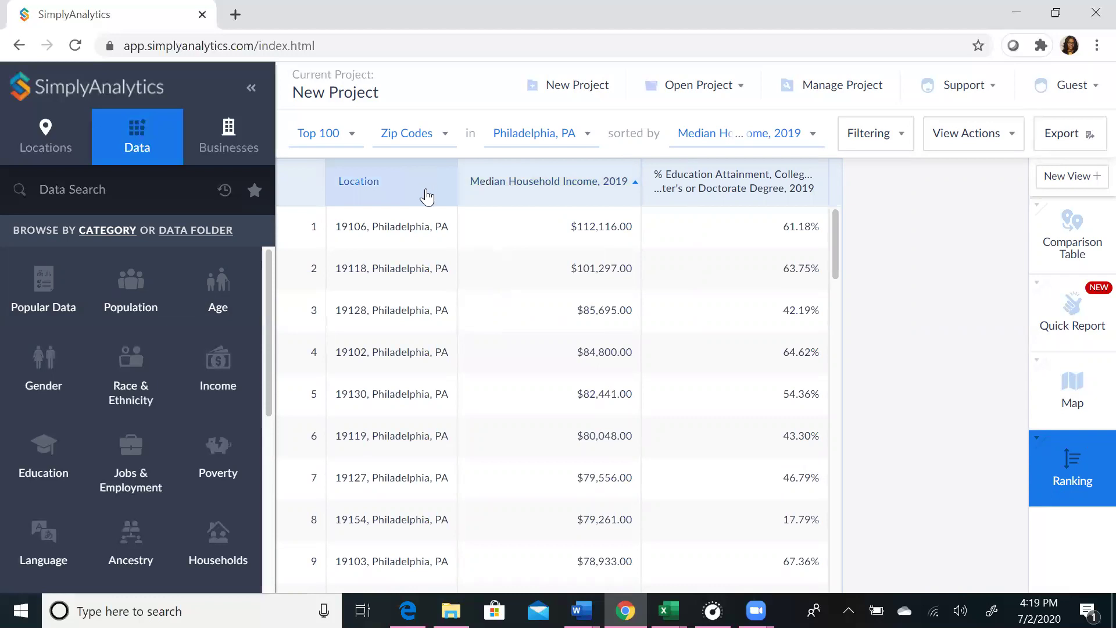
drag(837, 252, 826, 217)
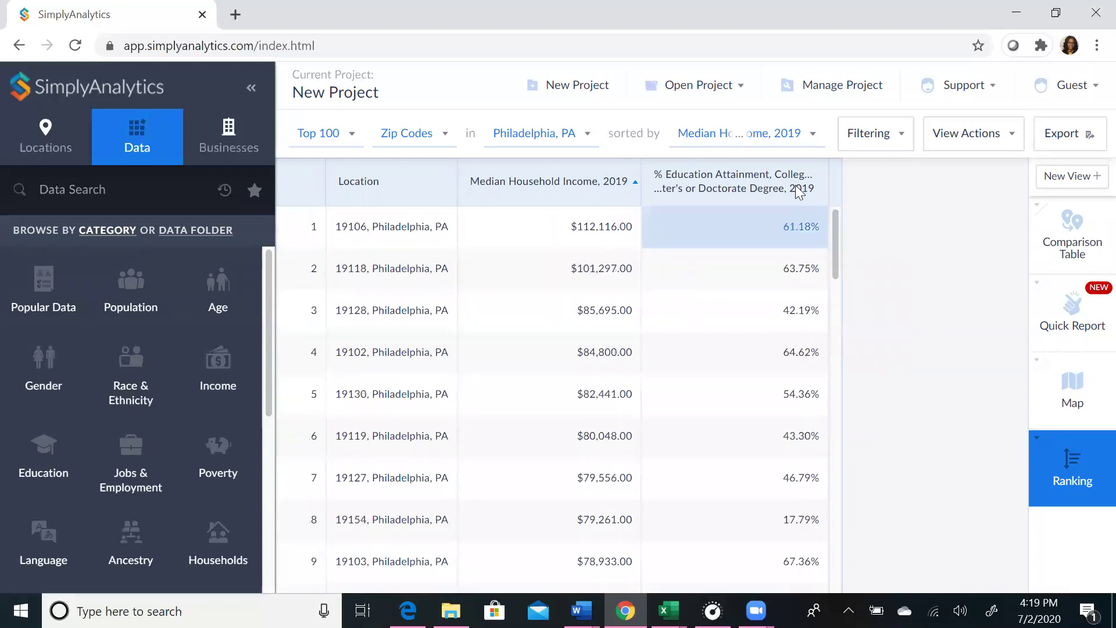
click(689, 186)
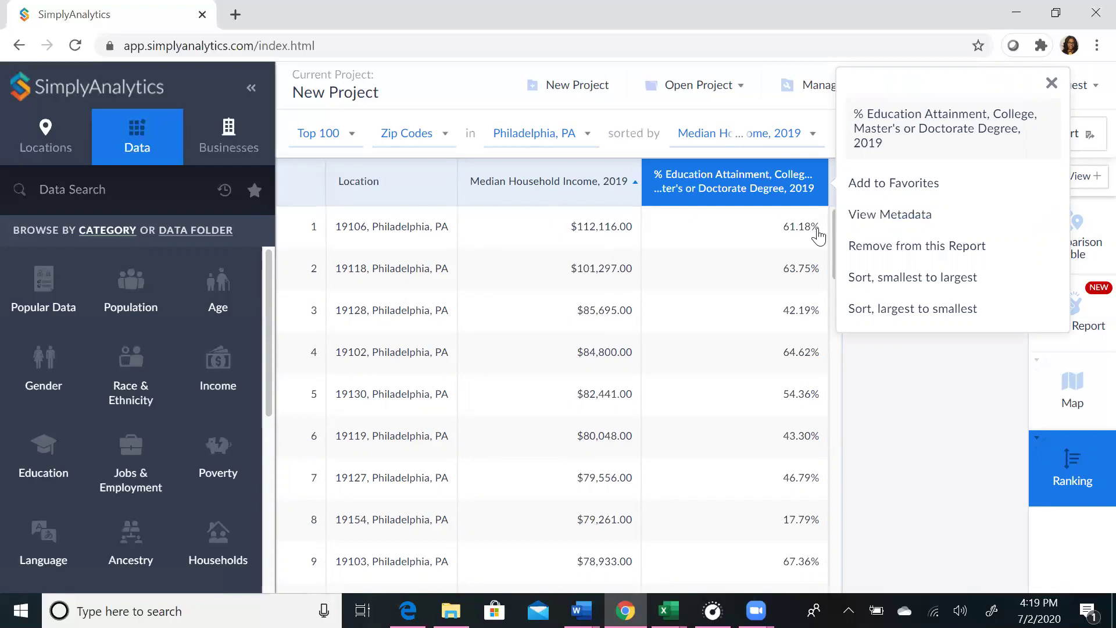
click(912, 368)
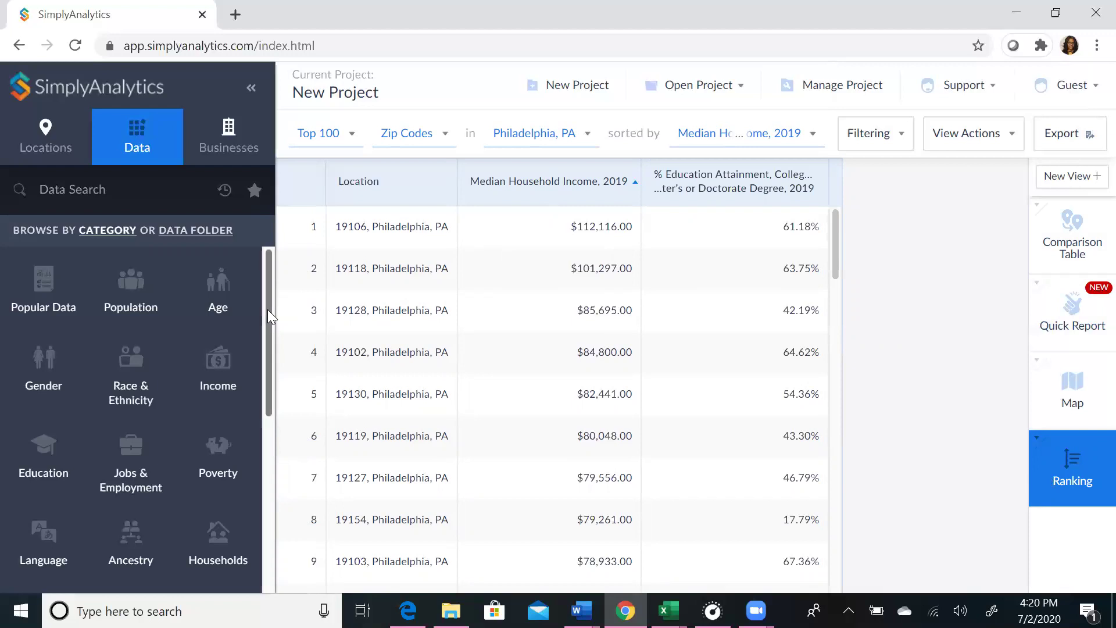
- Browse the Income data variables, then switch the sidebar to Businesses
scroll(239, 448, down, 5)
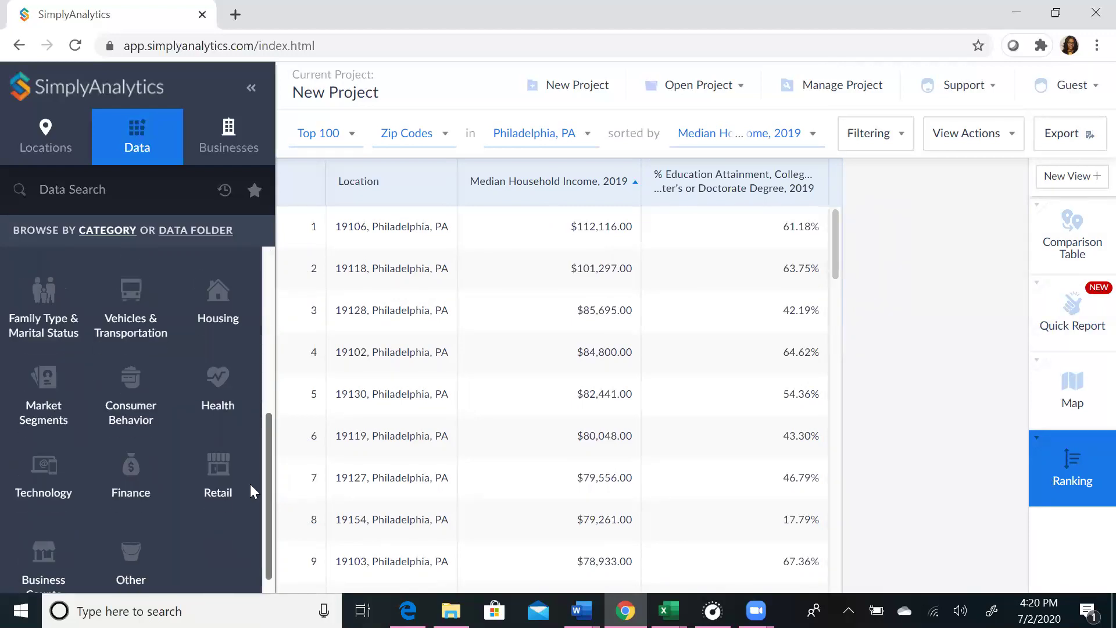
scroll(259, 393, up, 4)
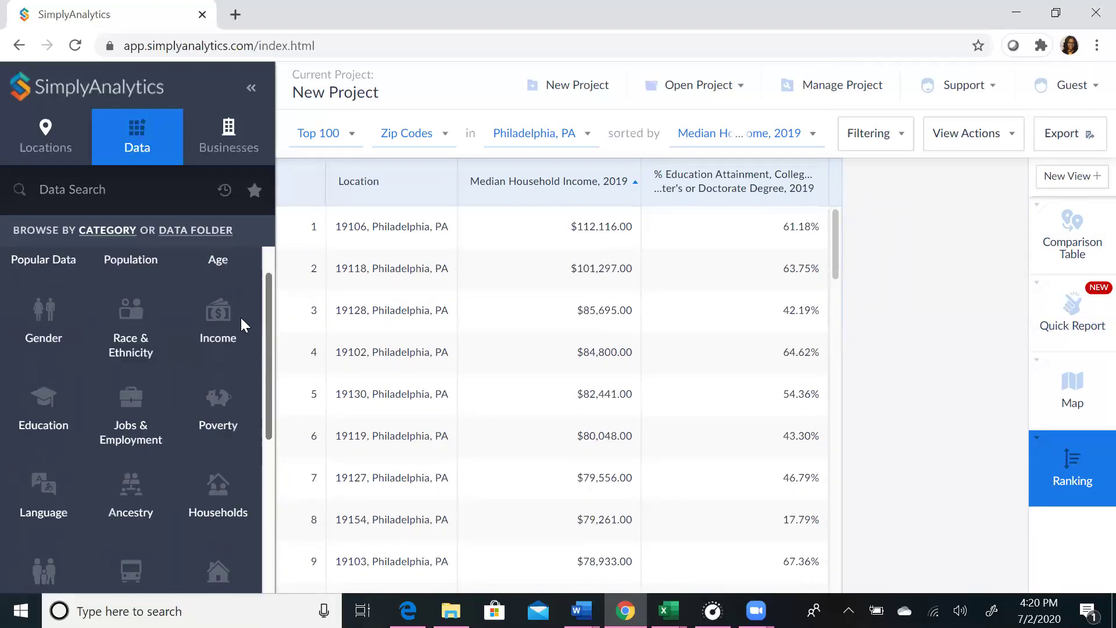
scroll(240, 330, up, 1)
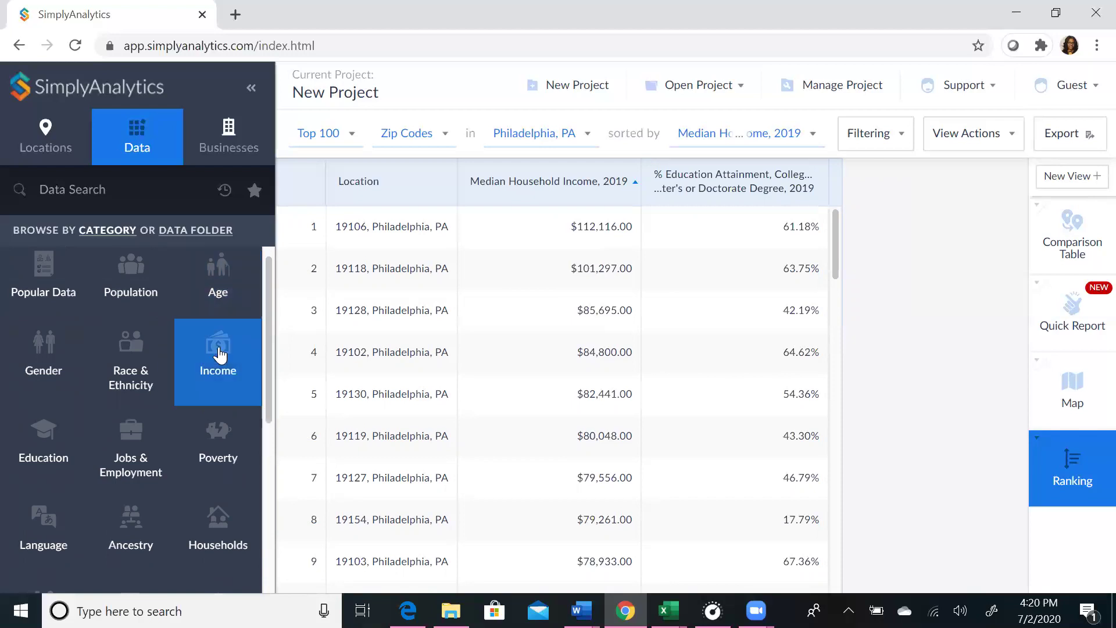
click(219, 354)
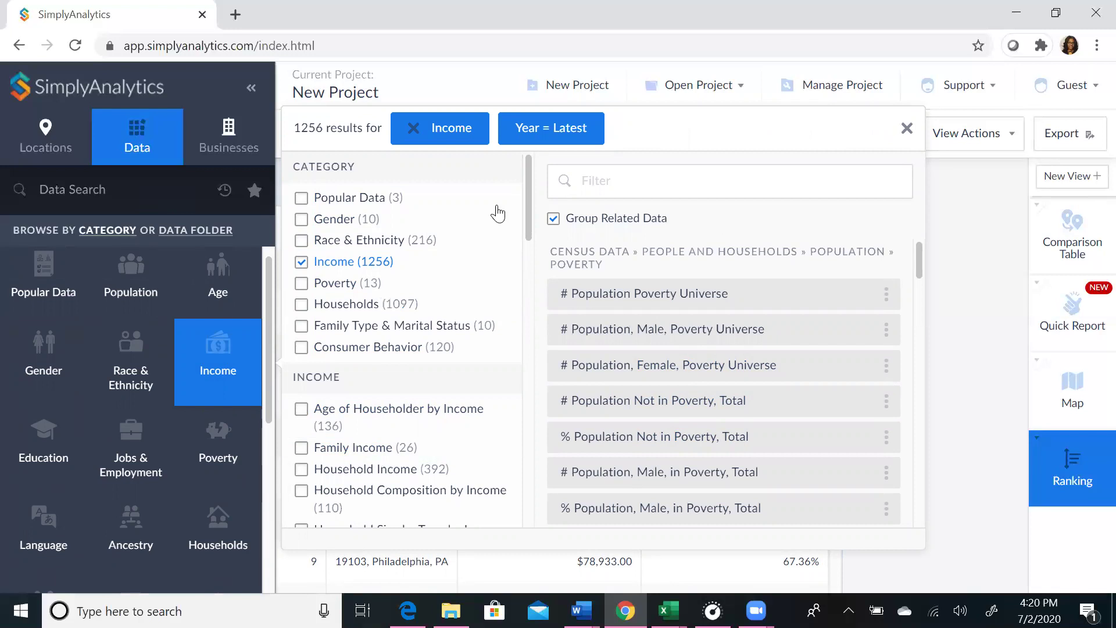
click(225, 146)
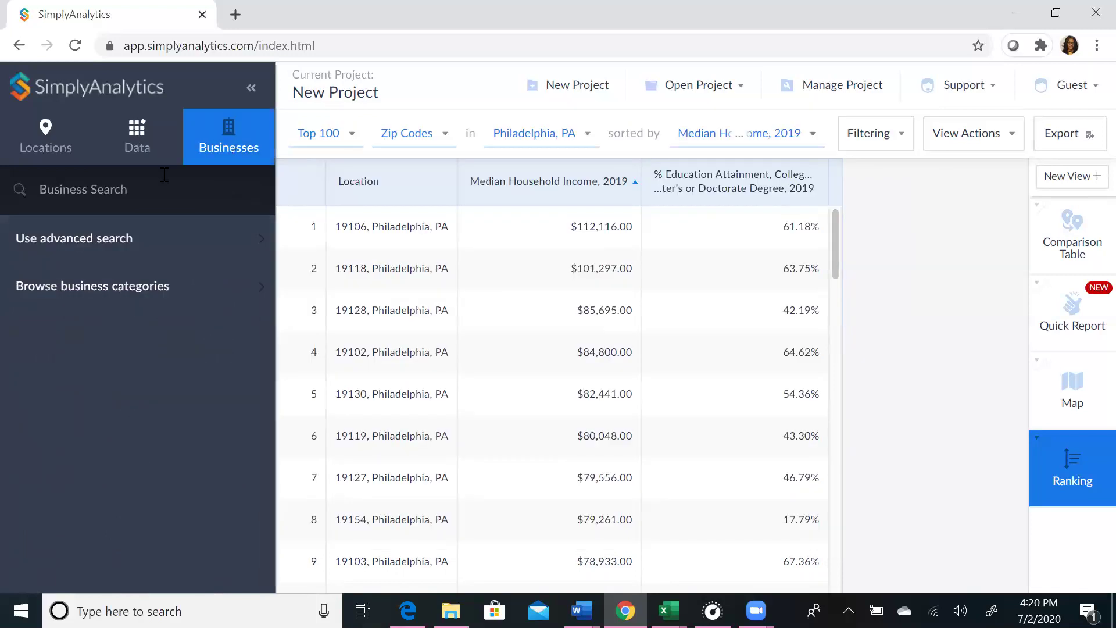